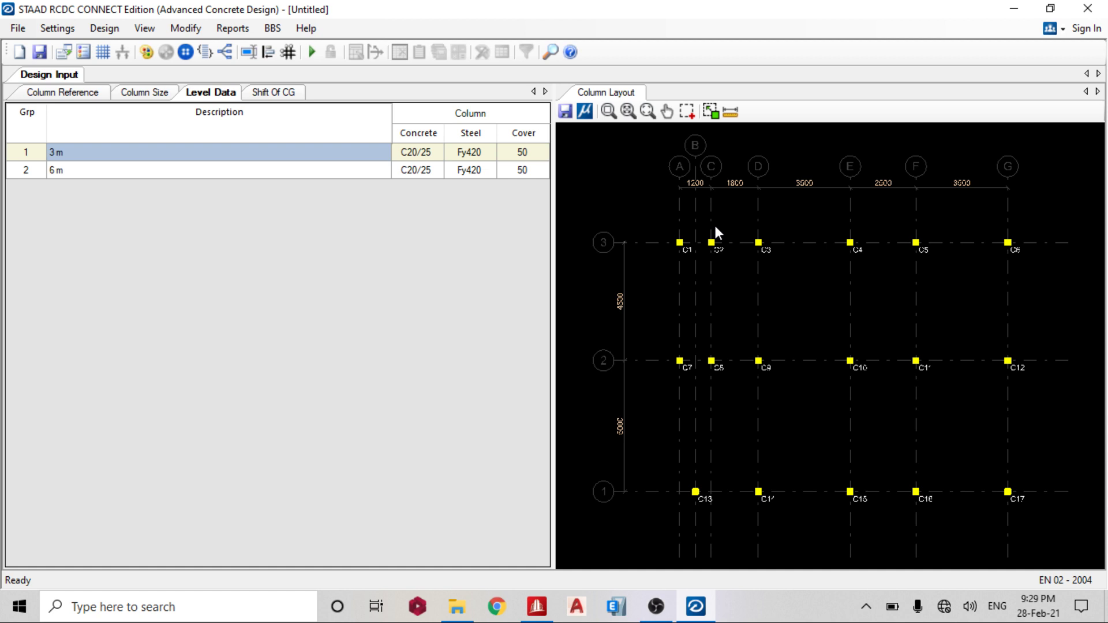
click(20, 171)
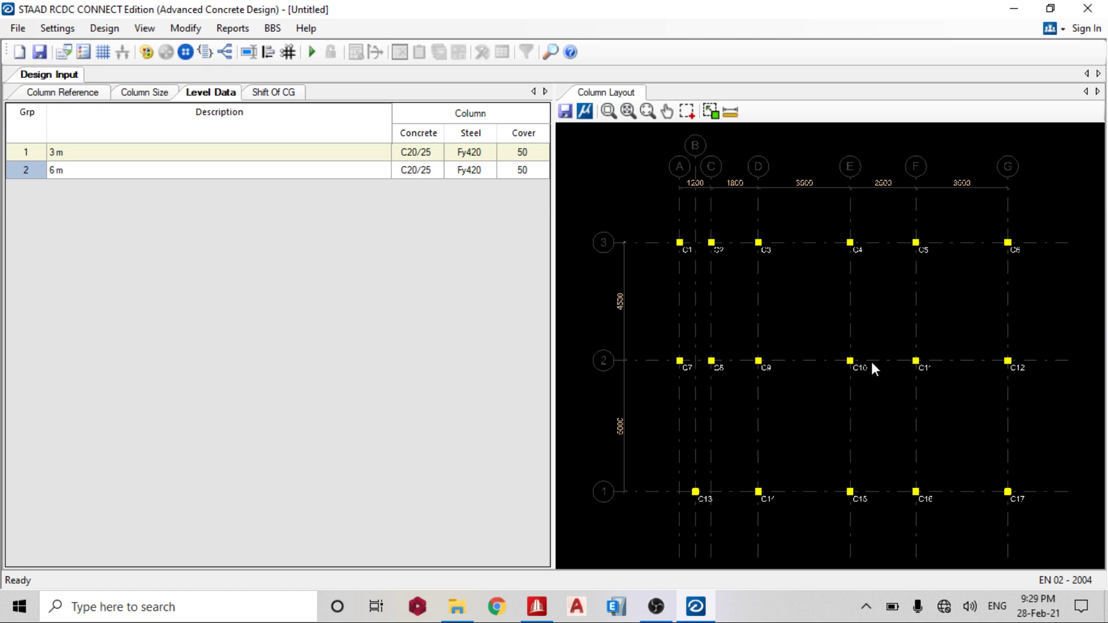
scroll(871, 362, up, 1)
scroll(968, 349, down, 1)
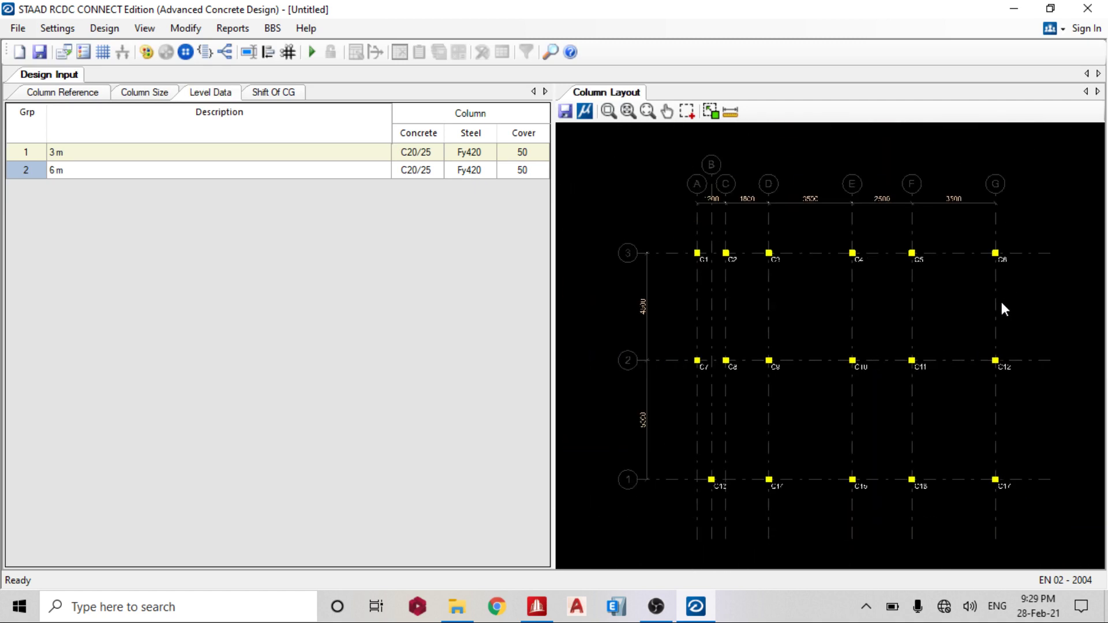
click(26, 152)
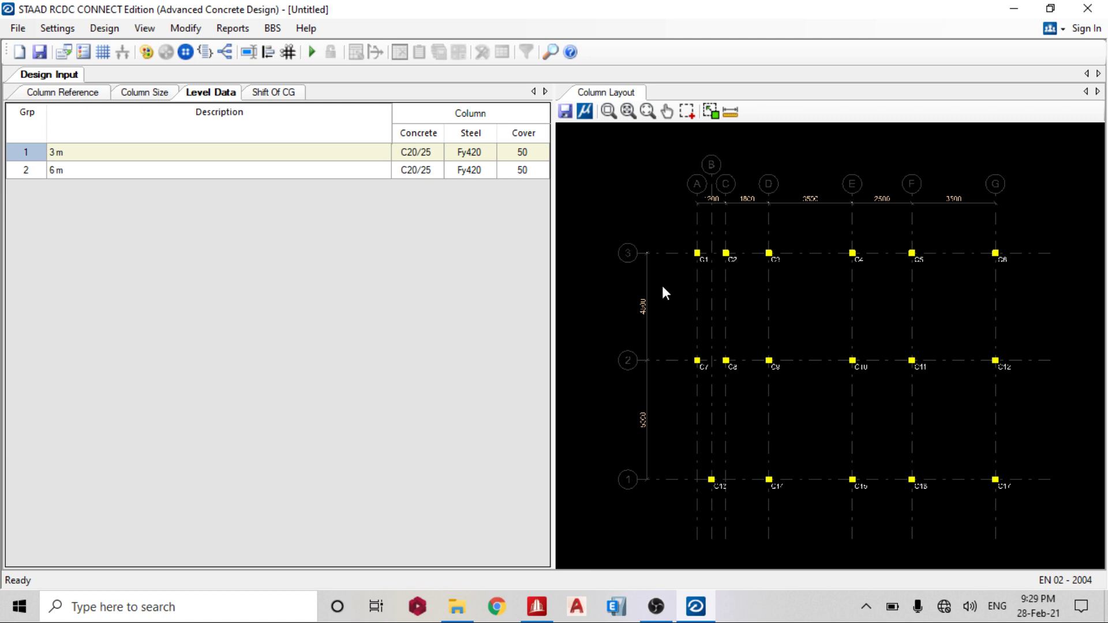
Review the column design settings and accept them
click(47, 34)
click(53, 29)
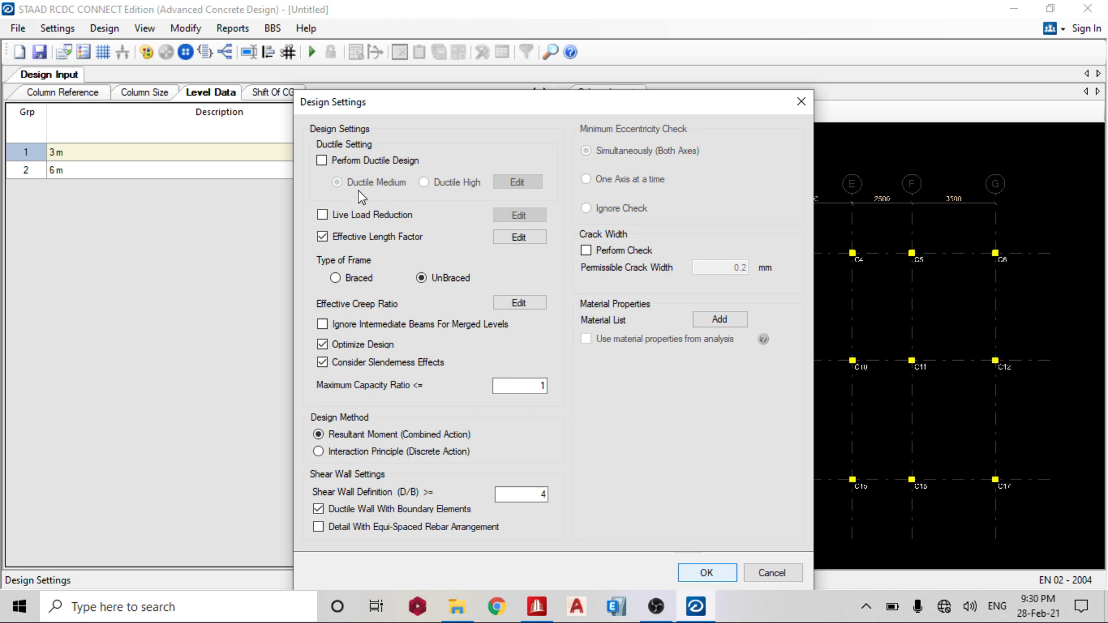
key(Return)
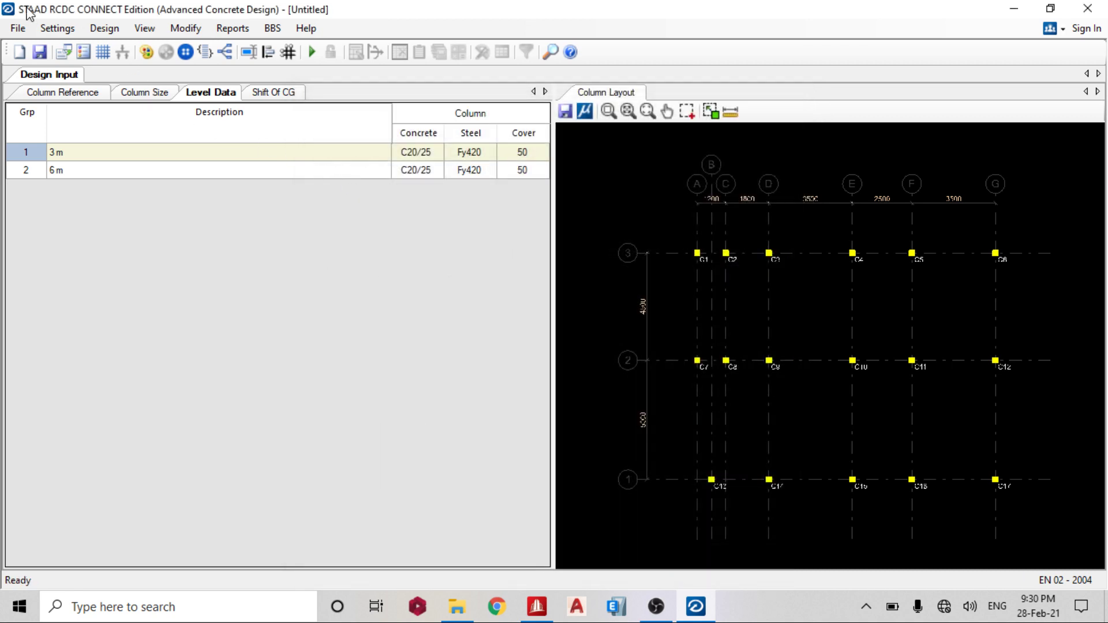
In the reinforcement settings, set the maximum column rebar diameter to 16
click(57, 27)
click(93, 69)
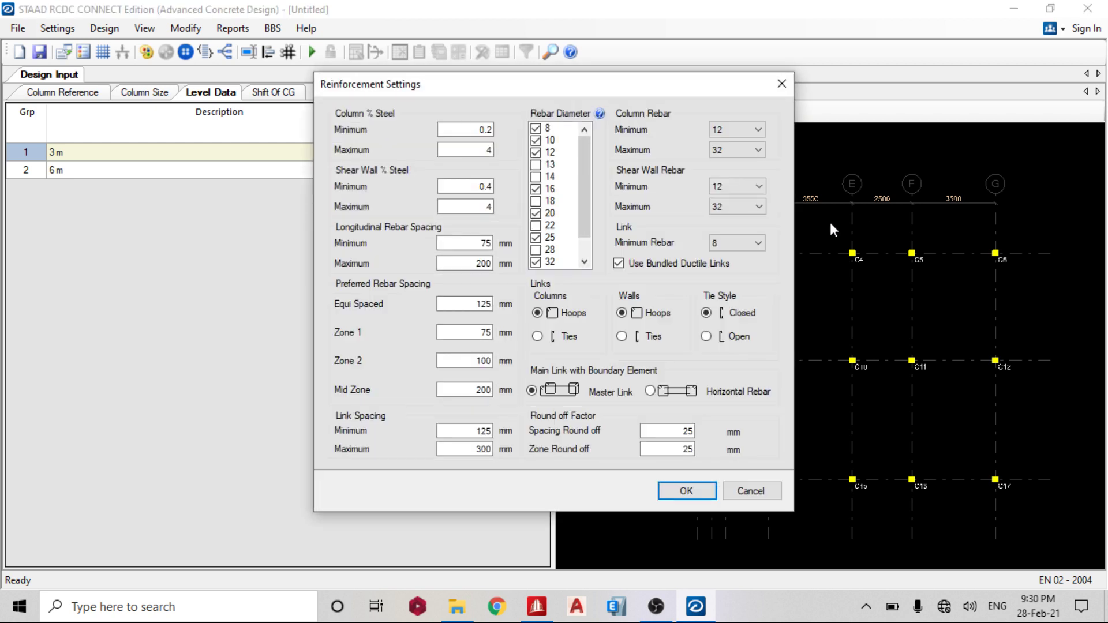
click(734, 150)
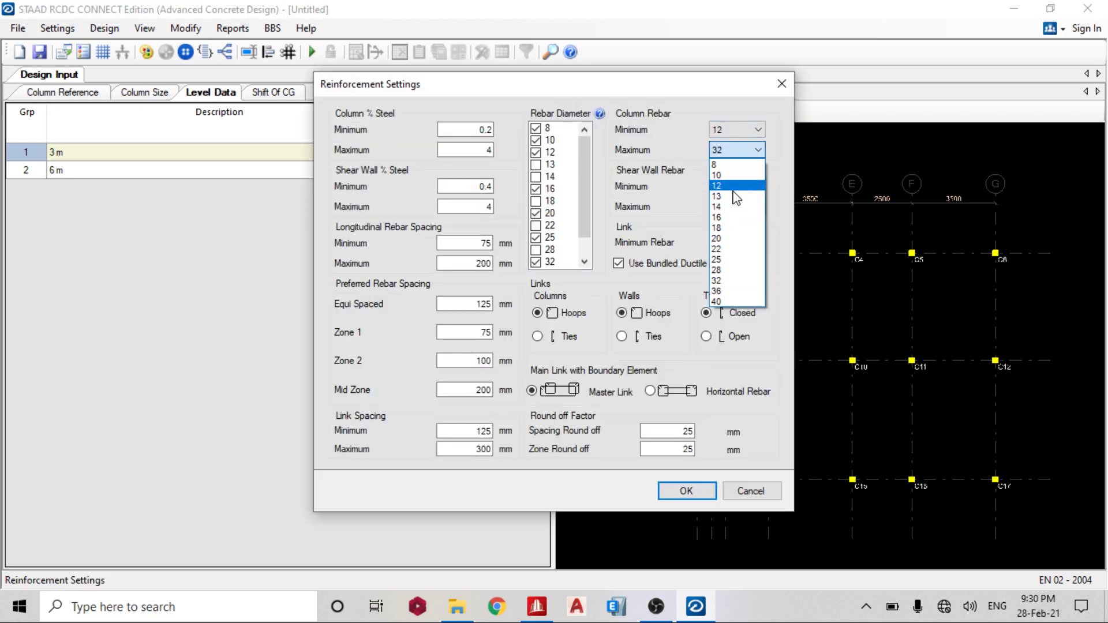
click(736, 231)
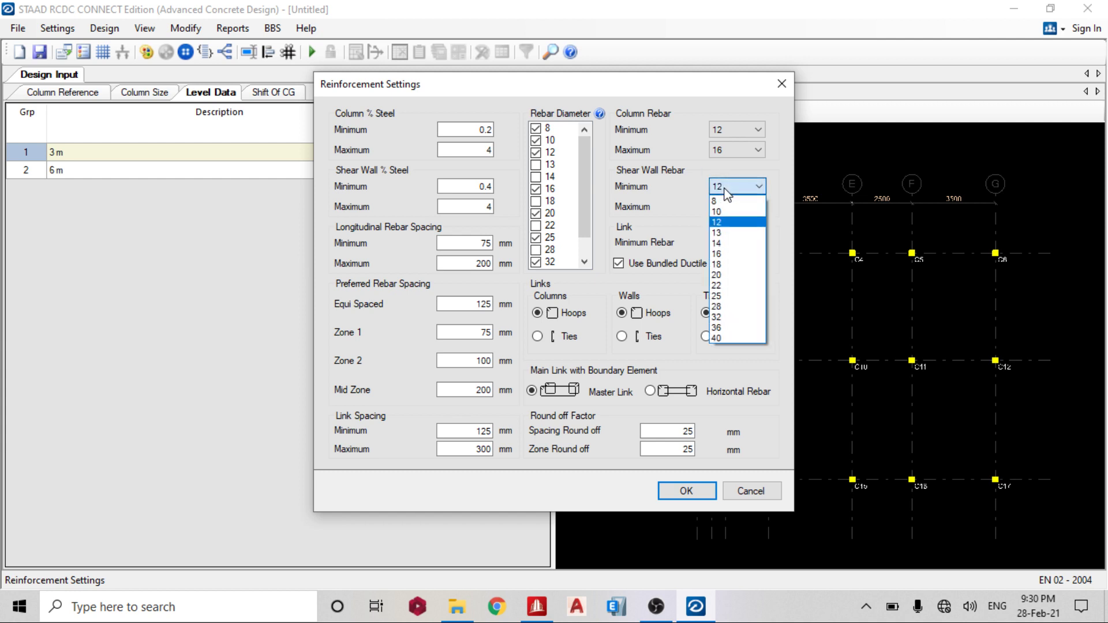
Set the shear wall rebar diameters to a minimum of 10 and a maximum of 12, and apply the reinforcement settings
click(729, 187)
click(719, 213)
click(734, 206)
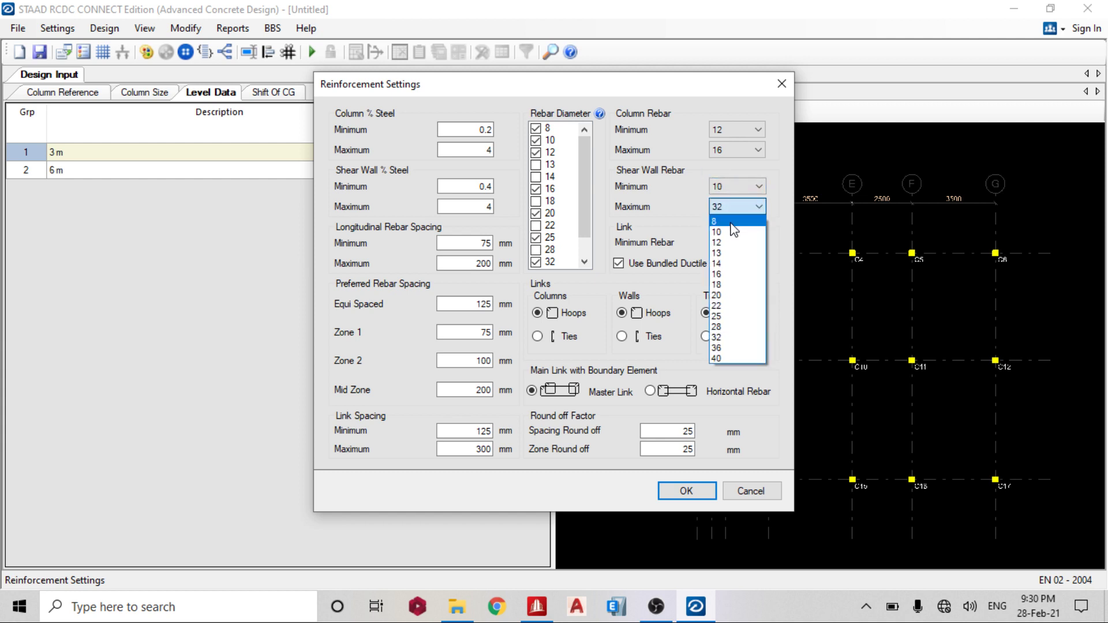
click(728, 243)
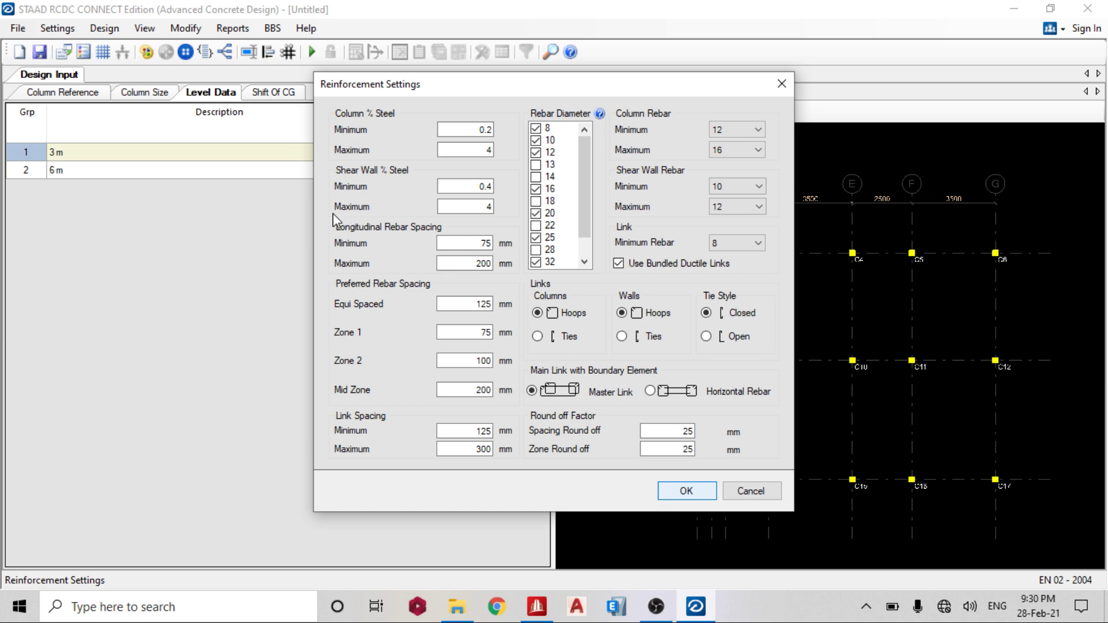
key(Return)
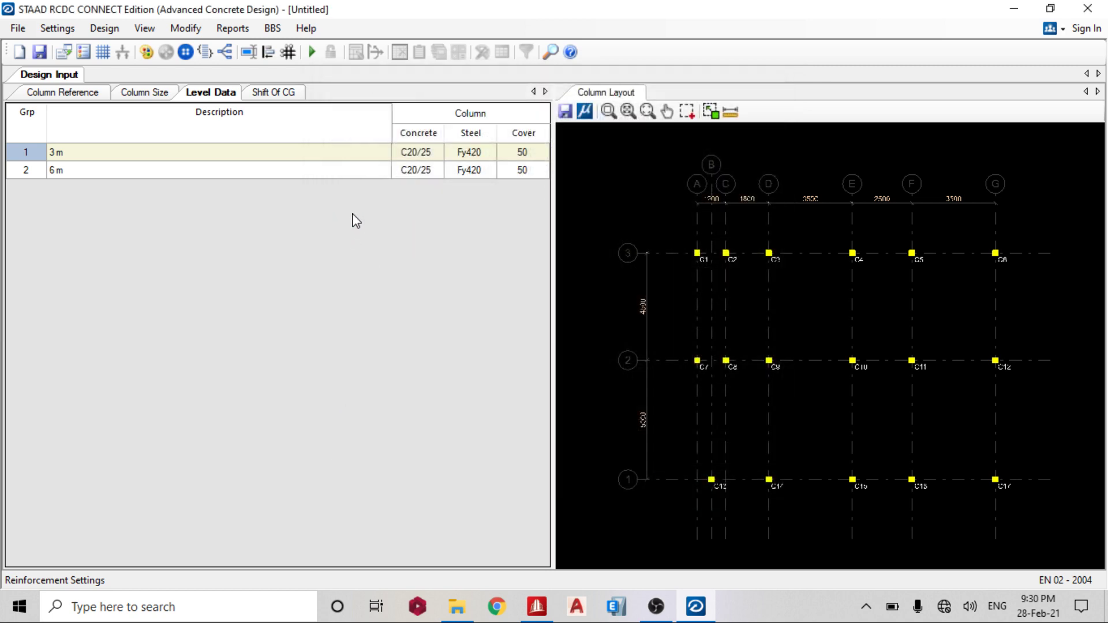
Change the column steel grade to Fy500 for both the 3 m and 6 m levels
click(481, 154)
click(488, 152)
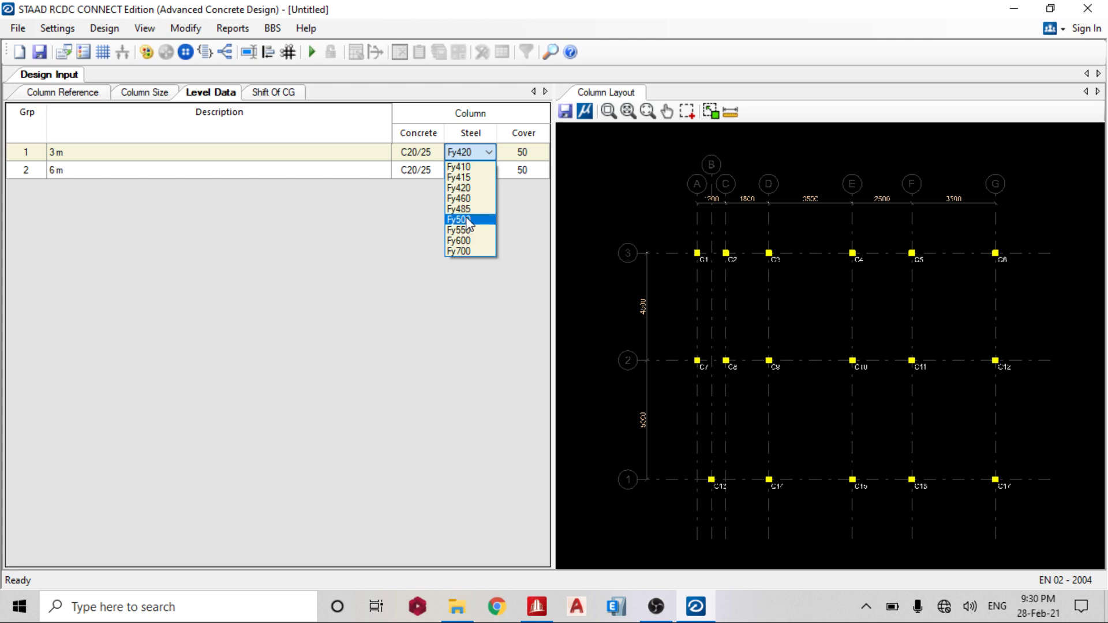
click(469, 219)
click(485, 171)
click(489, 169)
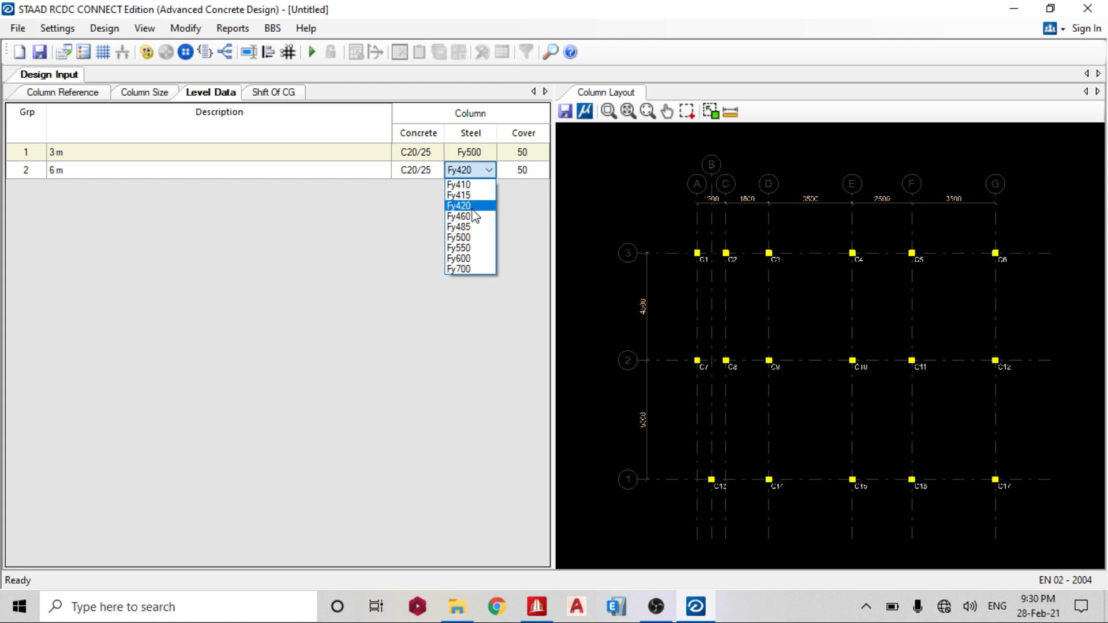
click(461, 237)
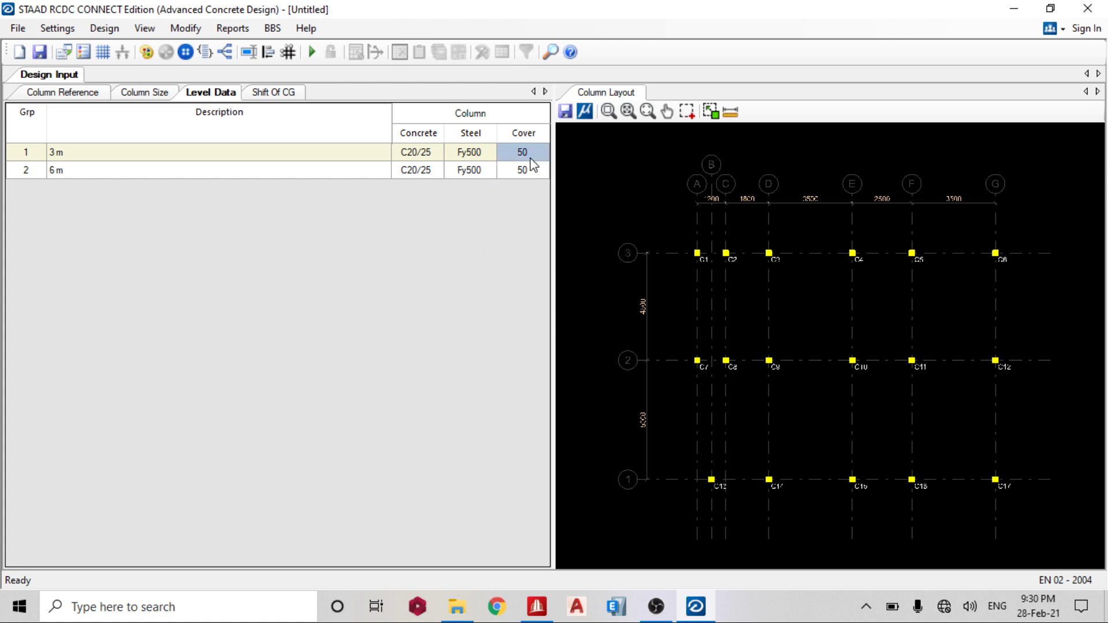
Set the column cover to 40 for both the 3 m and 6 m levels
text(40)
click(522, 174)
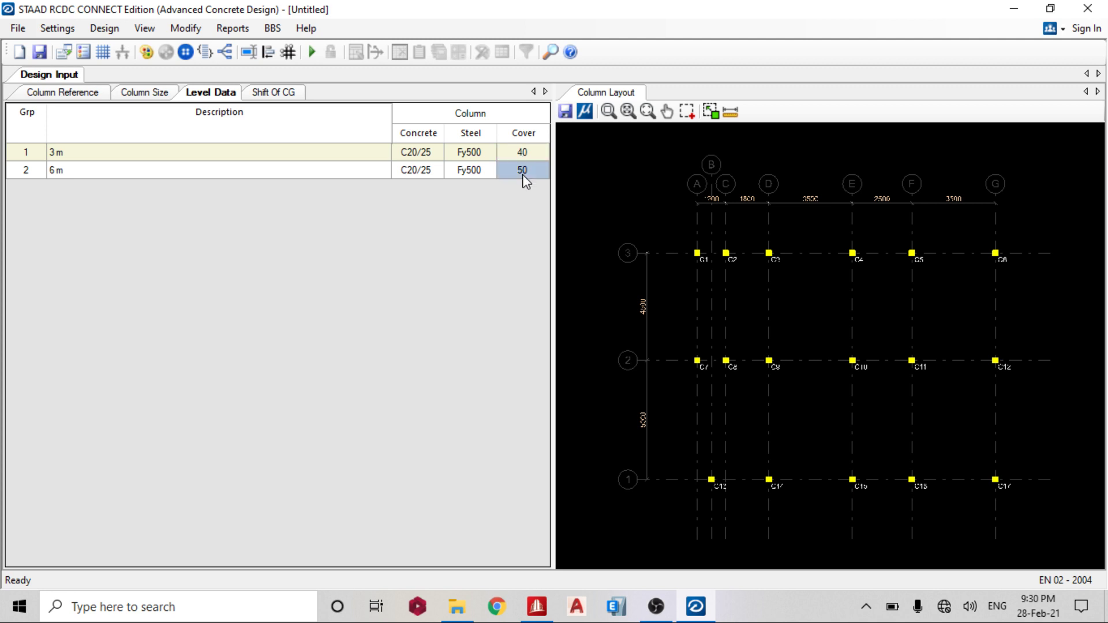
text(40)
In the basic load cases, assign Dead Load to load 1, Live Load to load 2 and Roof Live to load 3
click(58, 28)
click(123, 163)
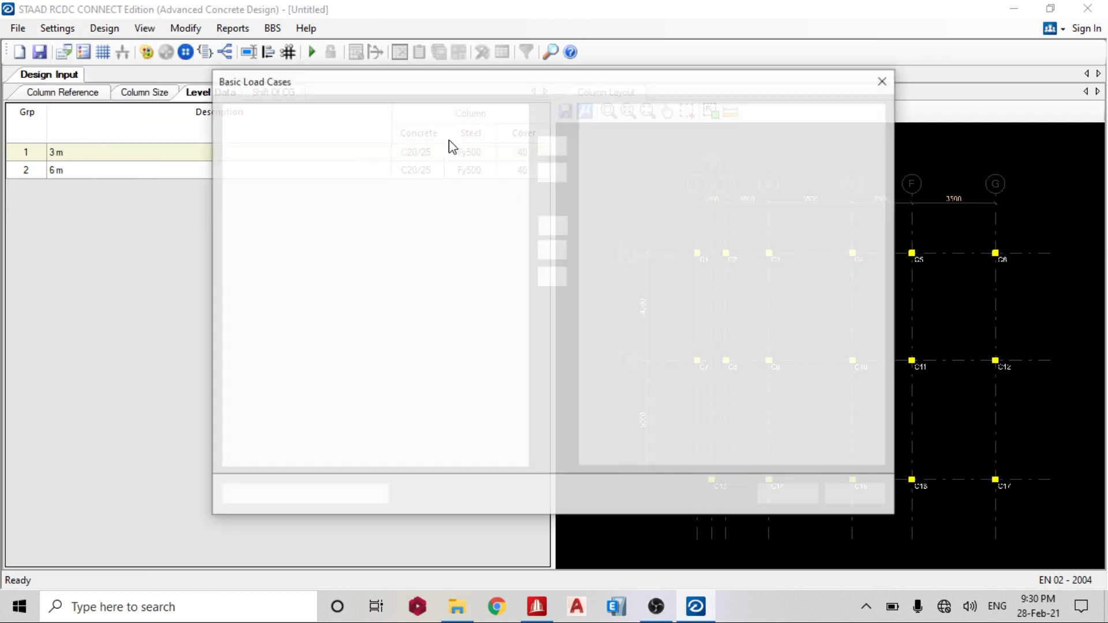
click(484, 141)
click(519, 137)
click(501, 150)
click(499, 155)
click(519, 154)
click(493, 179)
click(492, 173)
click(519, 173)
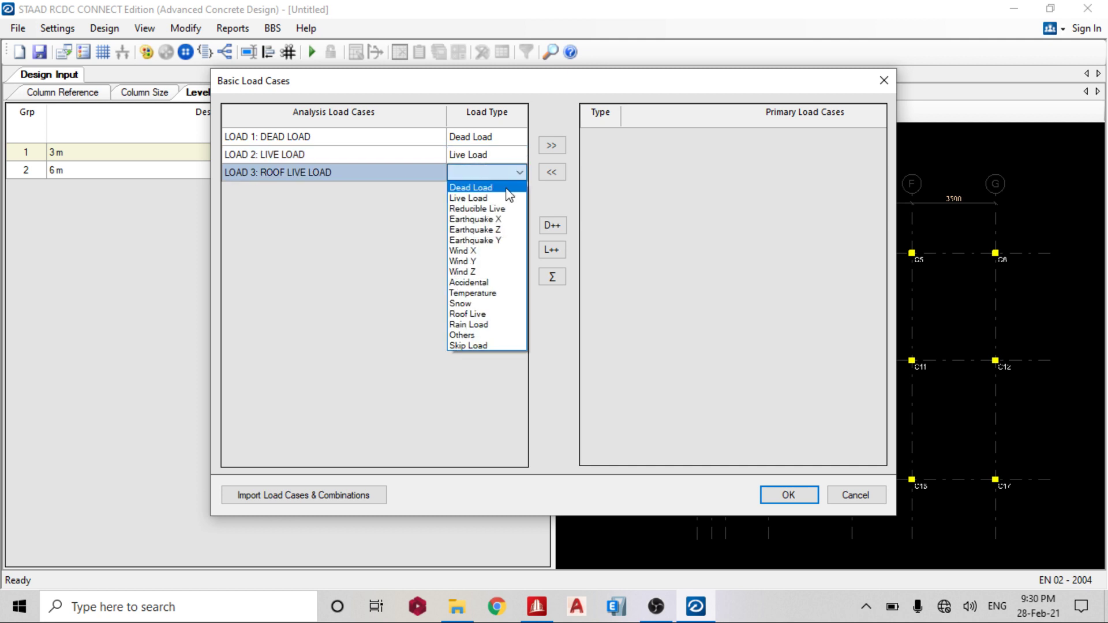
click(483, 314)
Add all three analysis load cases to the primary load cases and confirm them
drag(375, 137, 371, 180)
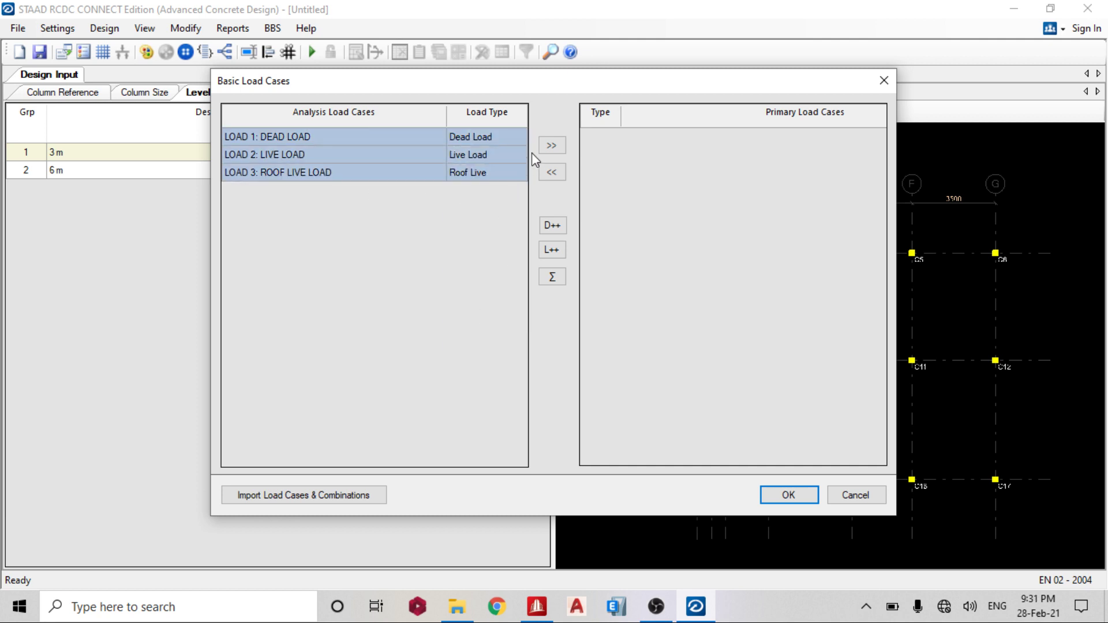
click(552, 145)
click(801, 491)
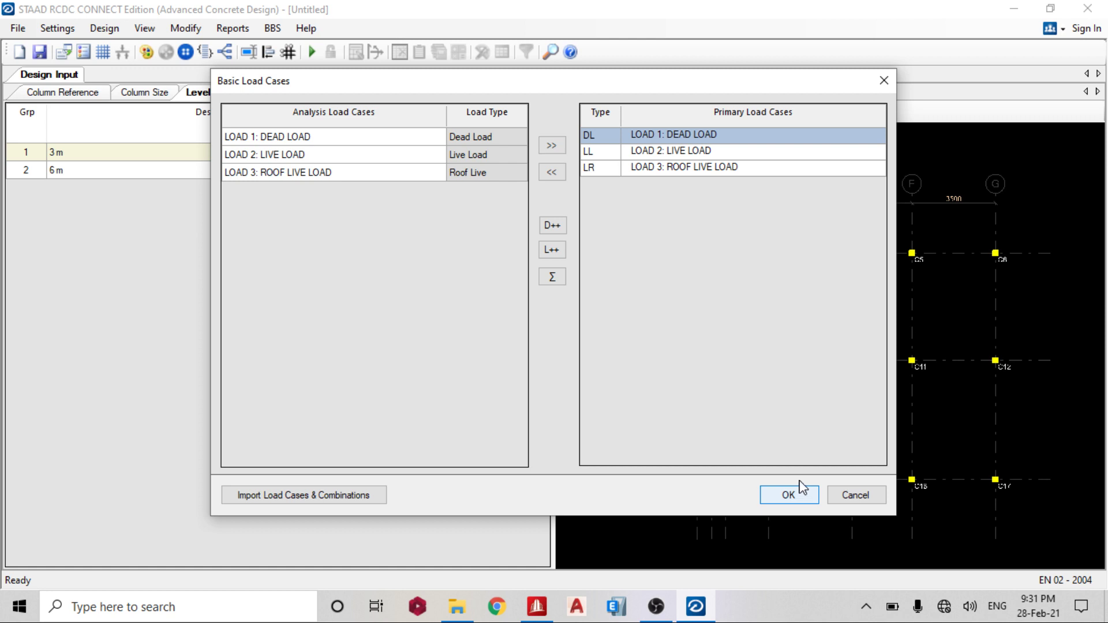
key(Return)
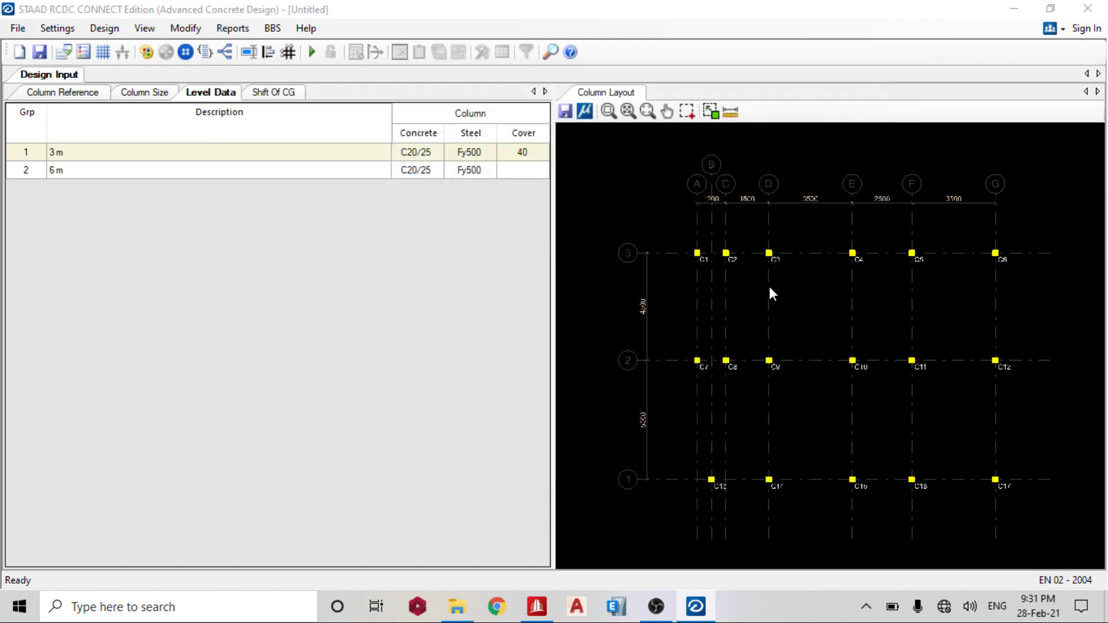
Add the load combinations from the analysis, remove the duplicate linear combinations and accept the list
click(824, 466)
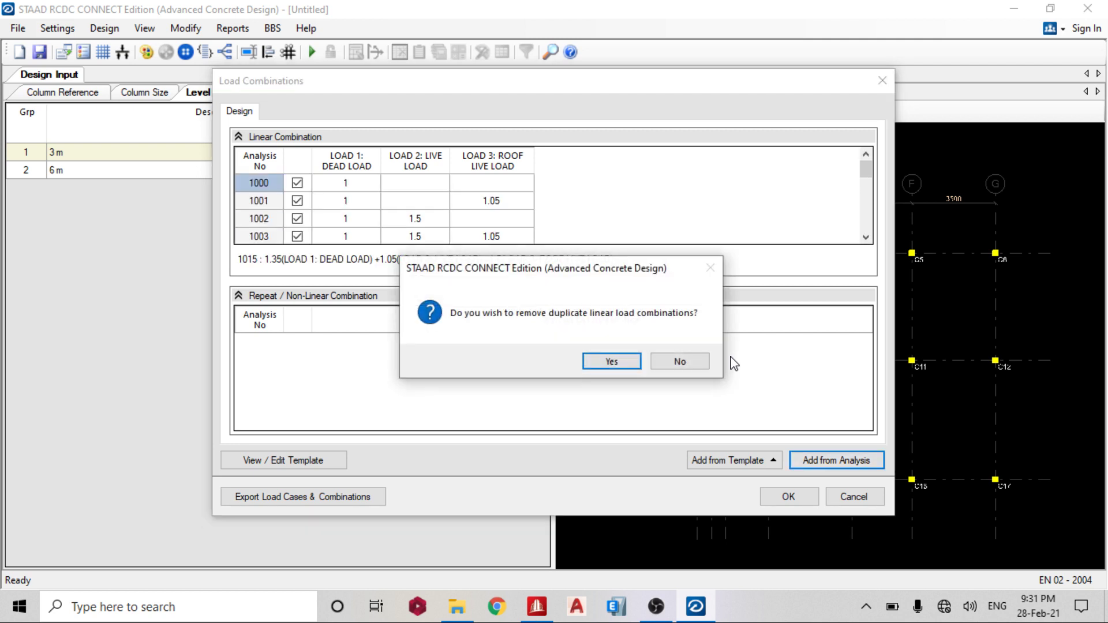
click(613, 364)
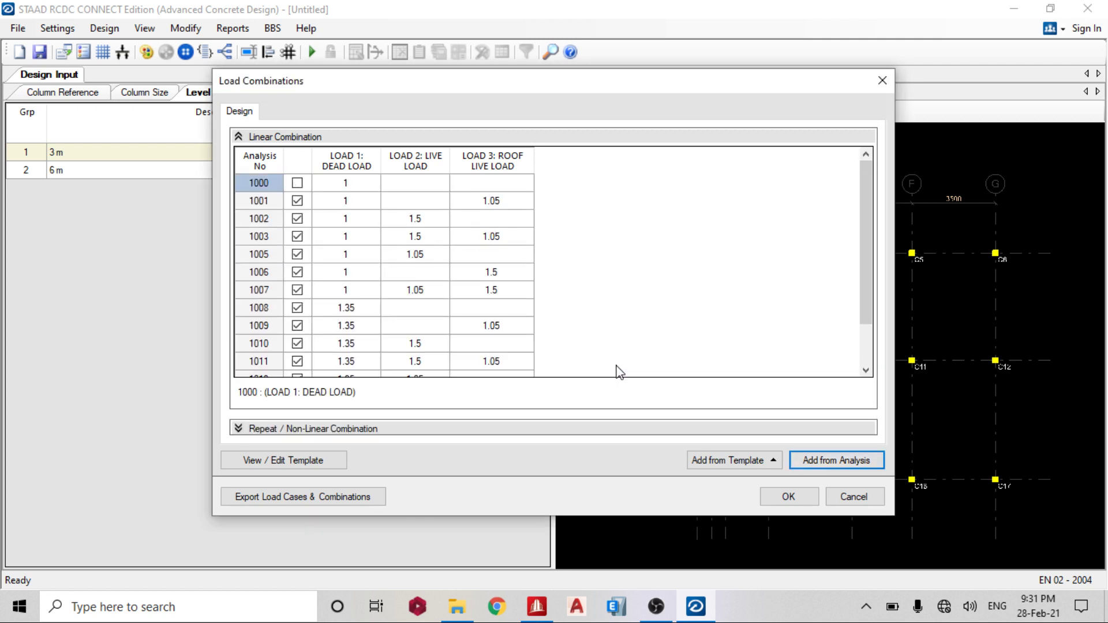
click(788, 496)
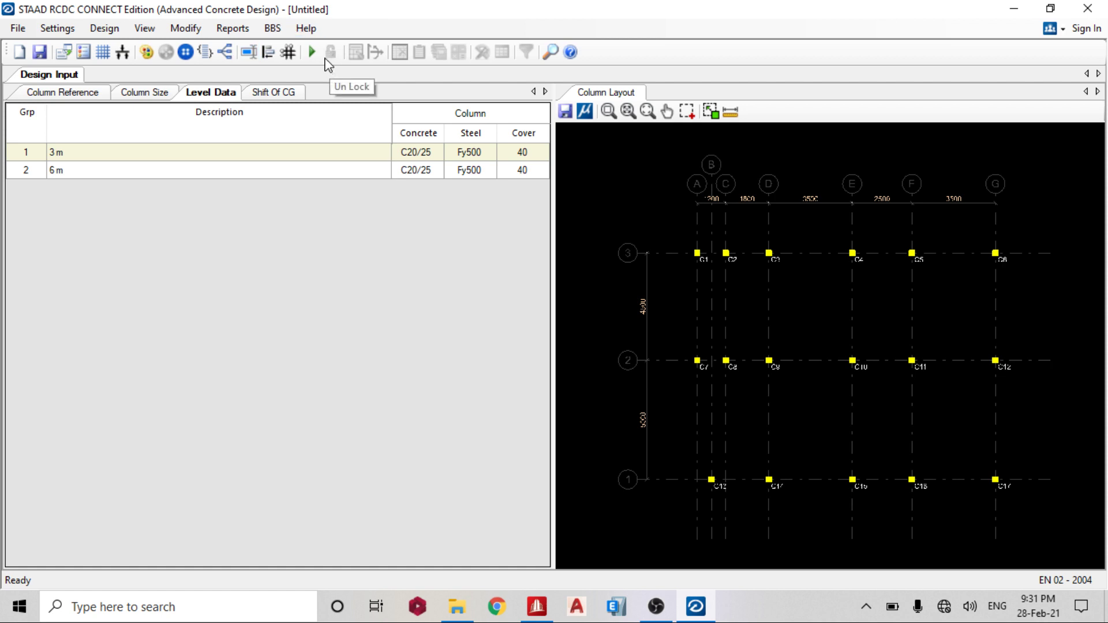
Run the column design and review the capacity ratios, main reinforcement and links for all columns
click(313, 53)
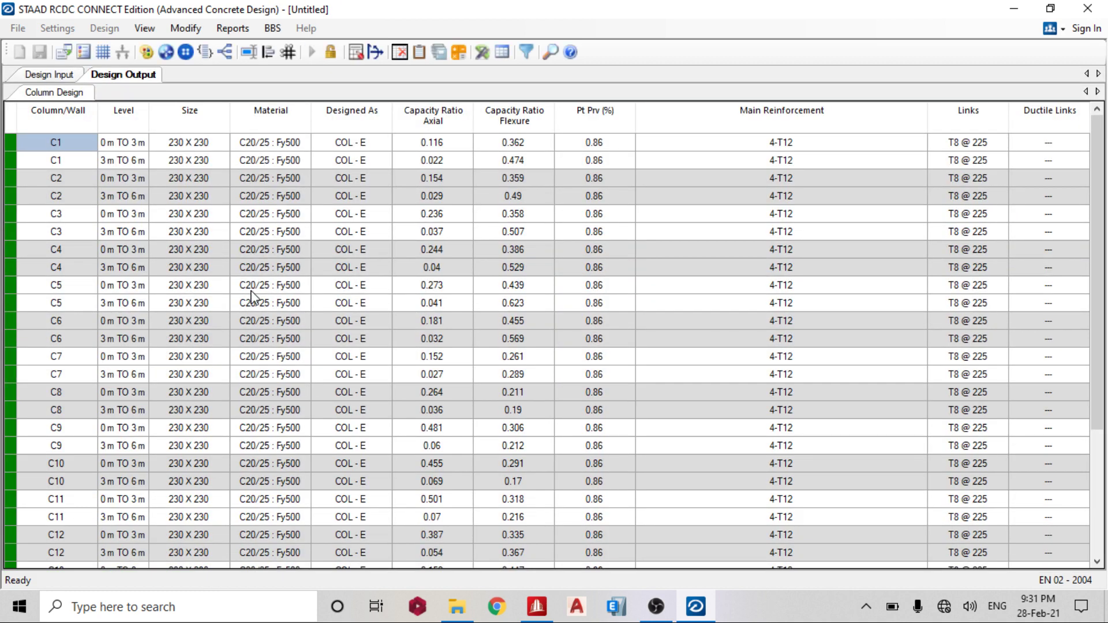
scroll(794, 161, down, 2)
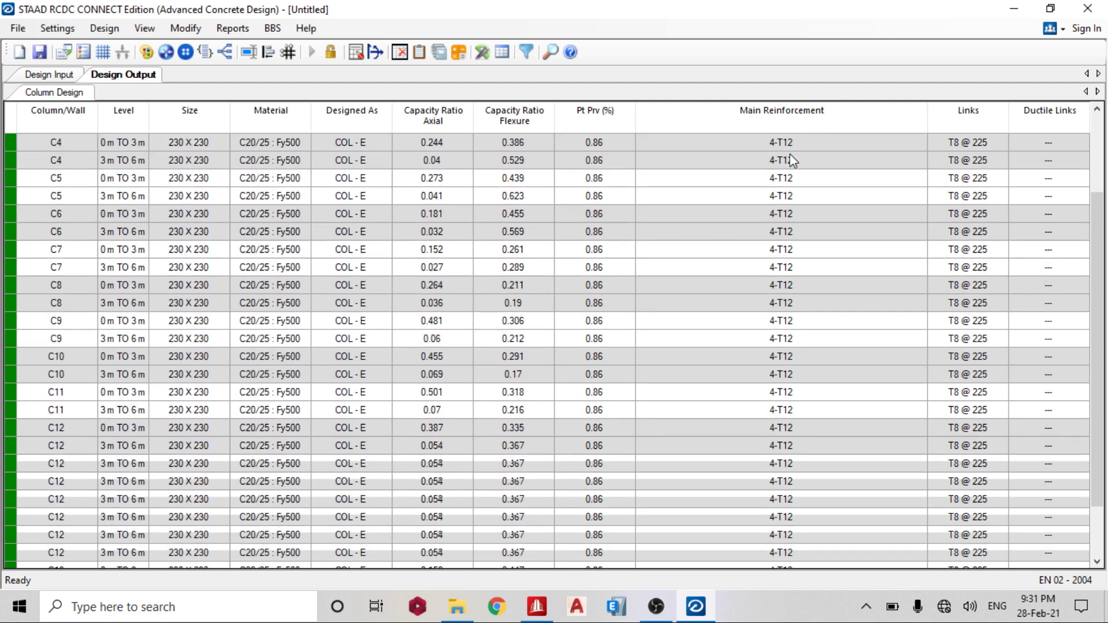
scroll(790, 160, up, 2)
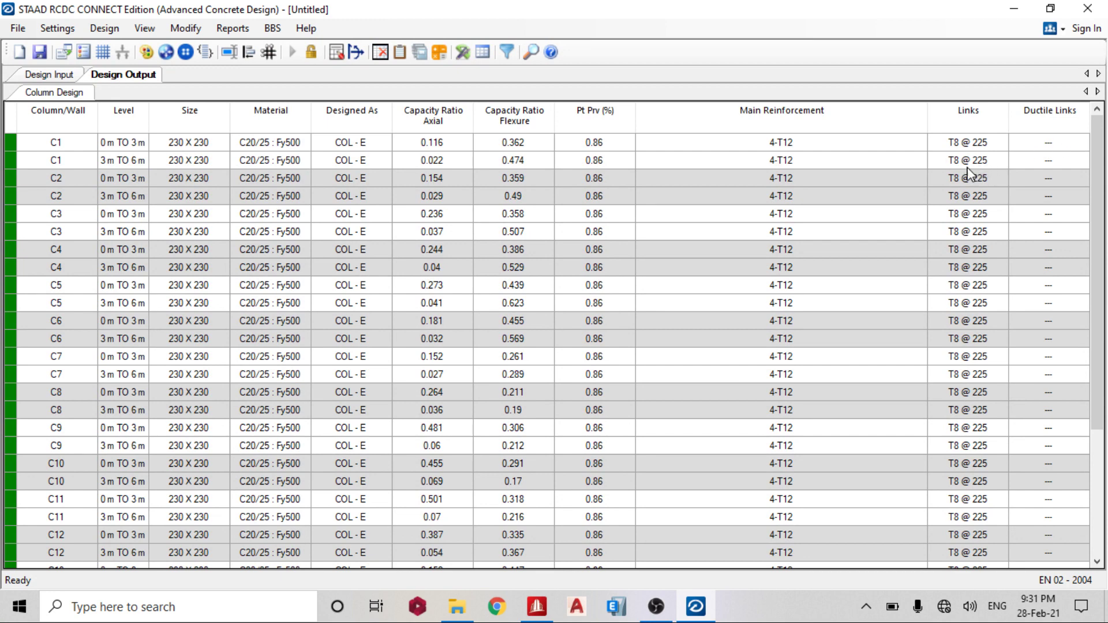
scroll(909, 191, down, 3)
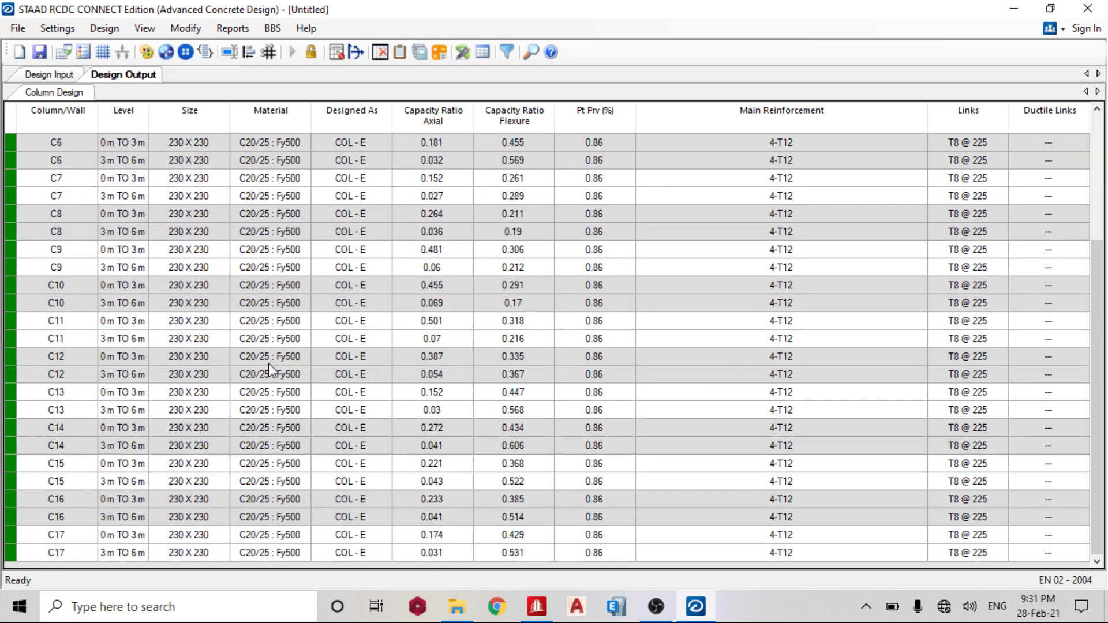
scroll(269, 374, up, 3)
scroll(269, 375, down, 3)
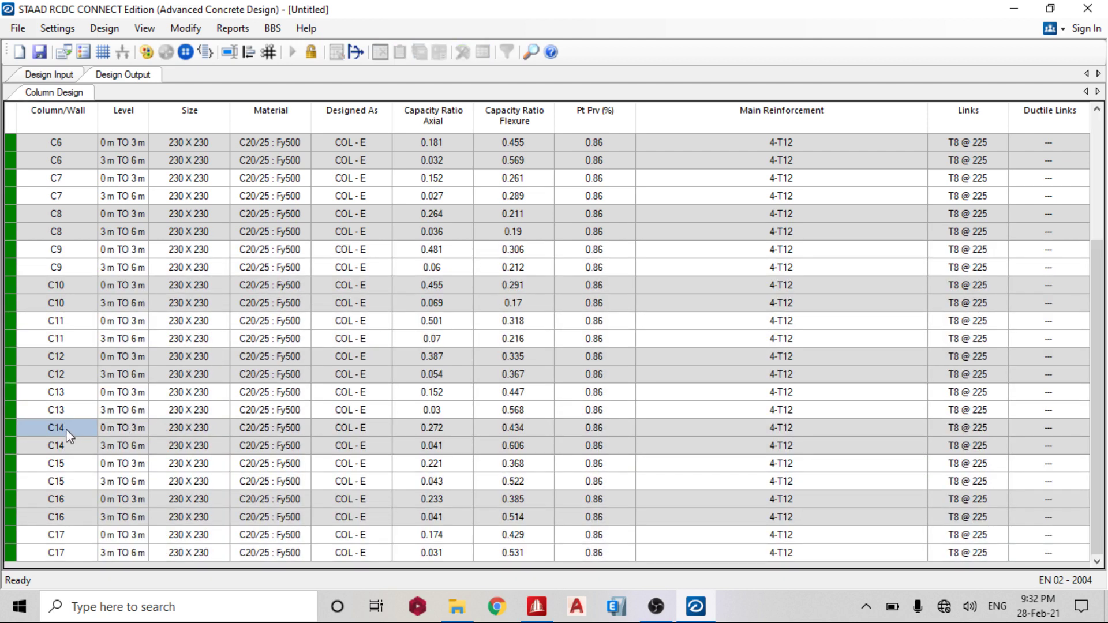
Try redesigning column C14 at the 0 m to 3 m level with section dimension B set to 450 mm
double_click(66, 428)
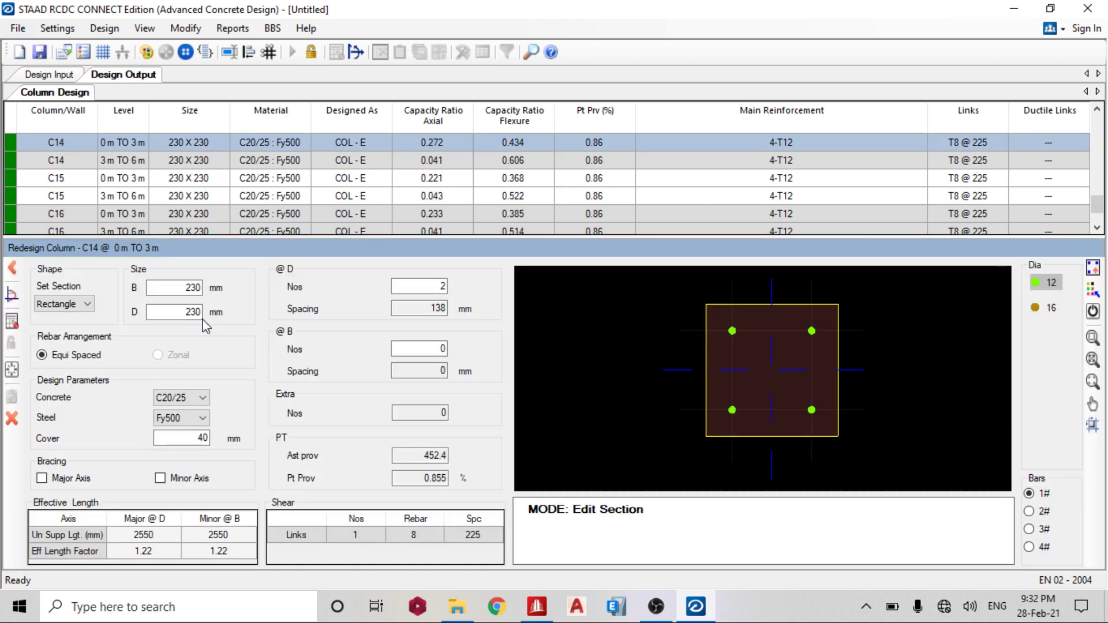
click(181, 284)
double_click(181, 285)
text(450)
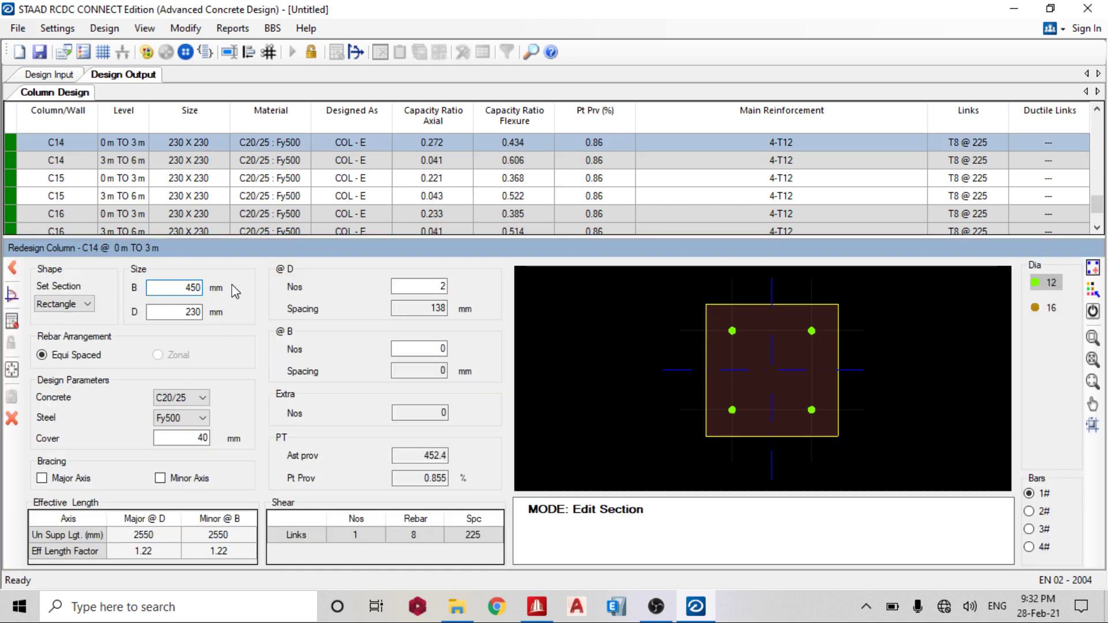
click(12, 320)
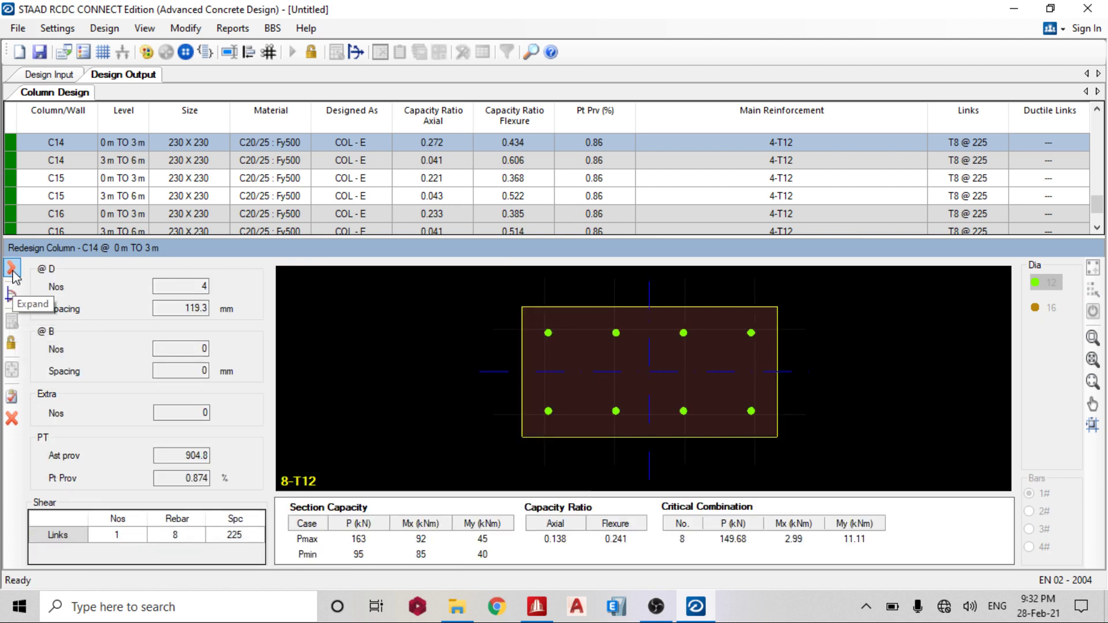
click(12, 418)
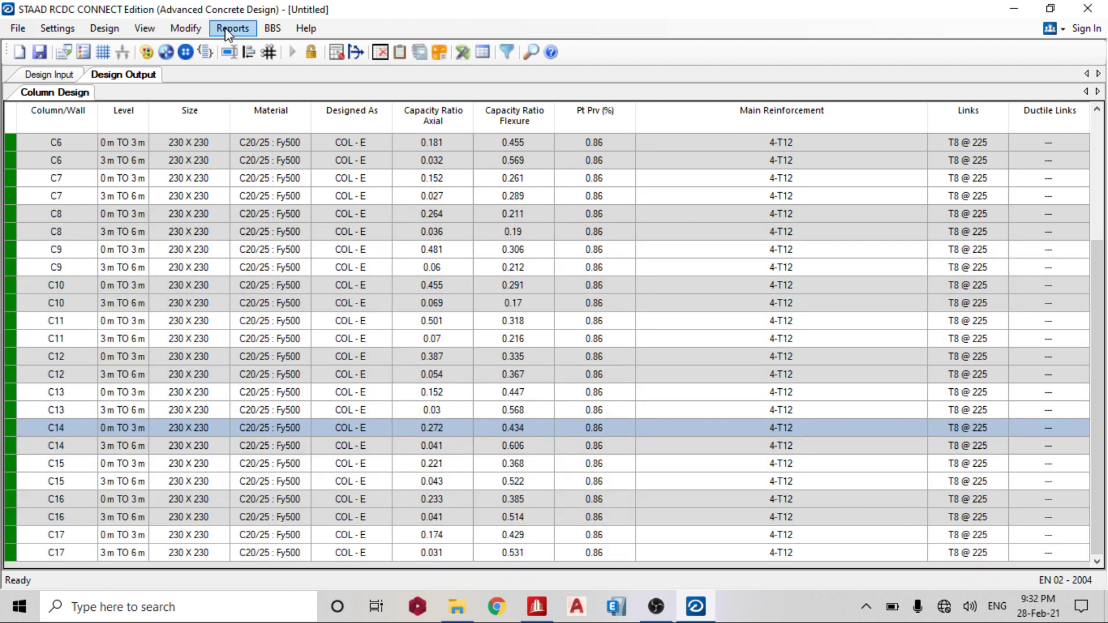
Generate the detailed drawing of column C1 from level 0 m to 6 m and check its column schedule
click(229, 30)
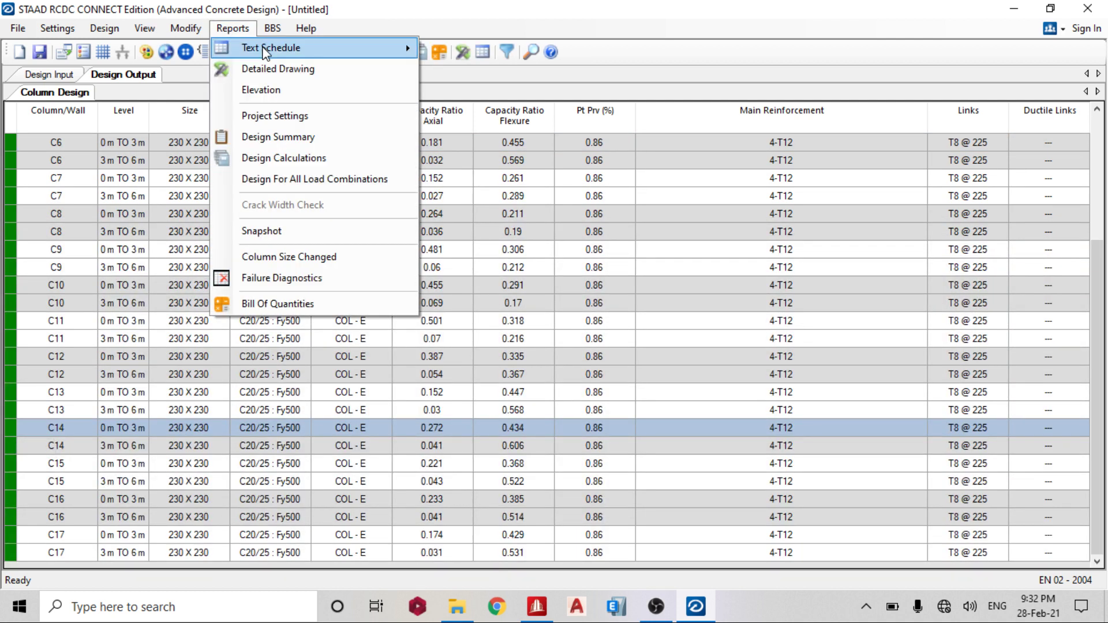
mouse_move(265, 53)
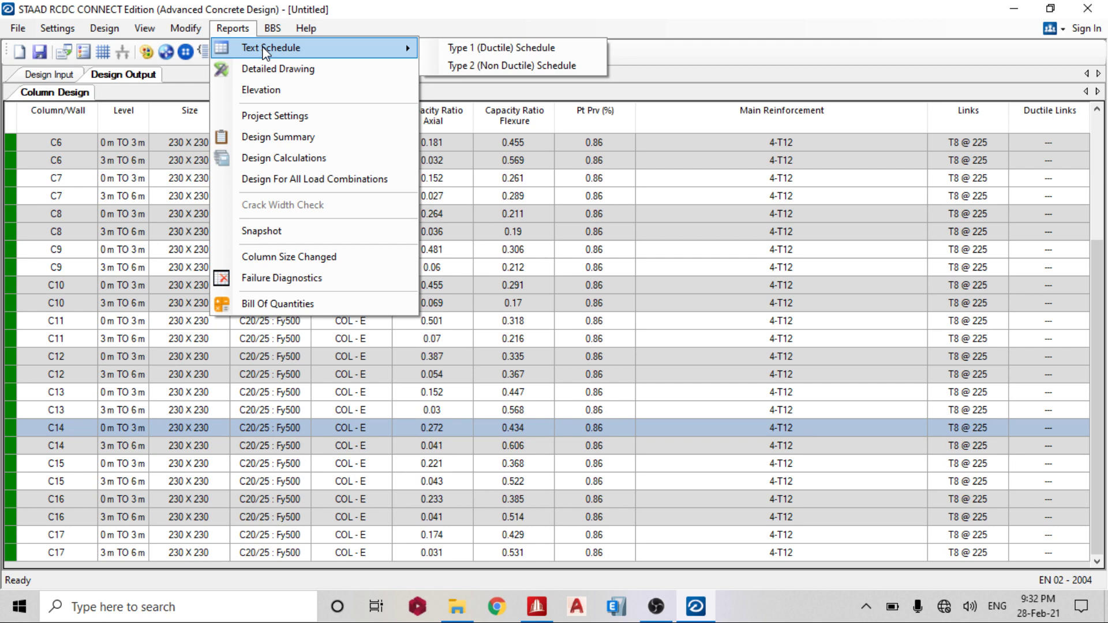
click(281, 70)
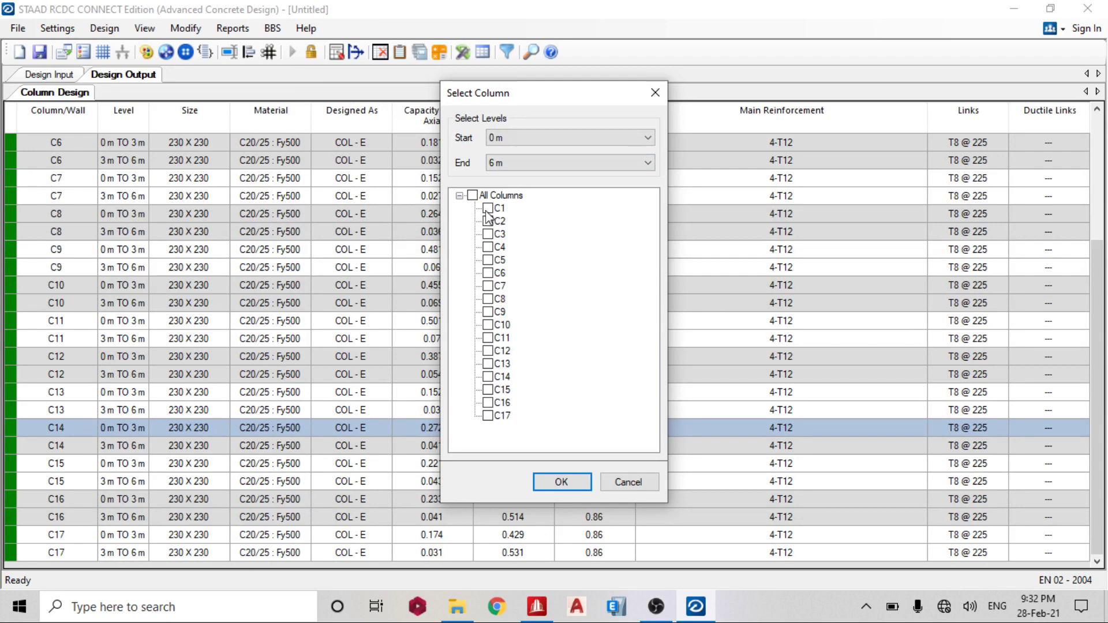
click(566, 483)
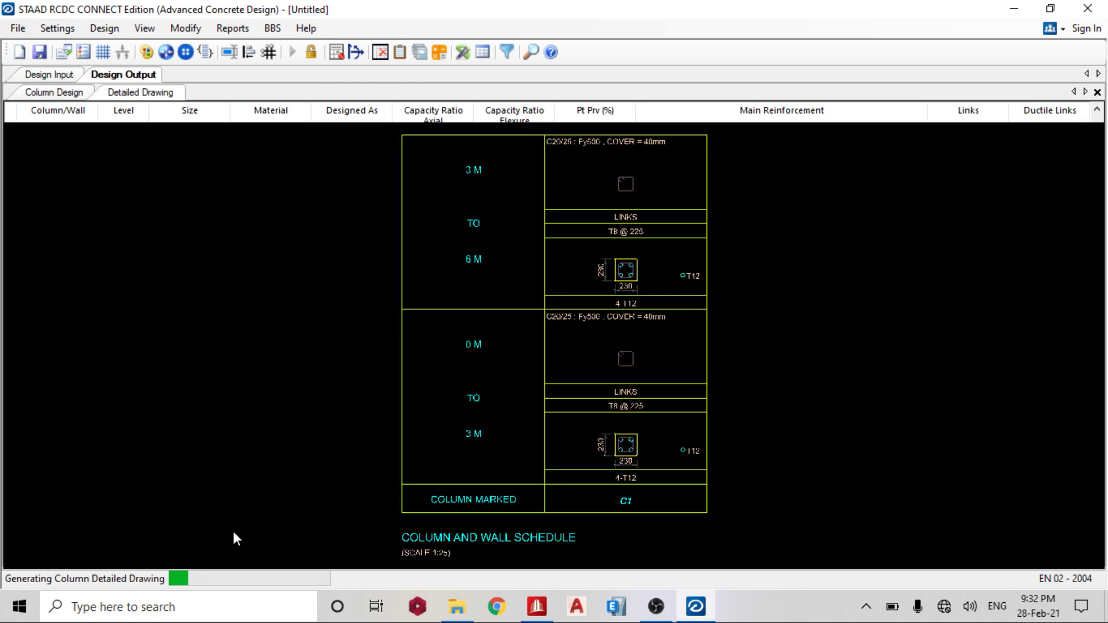
scroll(611, 220, up, 2)
scroll(611, 251, down, 1)
scroll(636, 299, up, 4)
scroll(596, 314, down, 3)
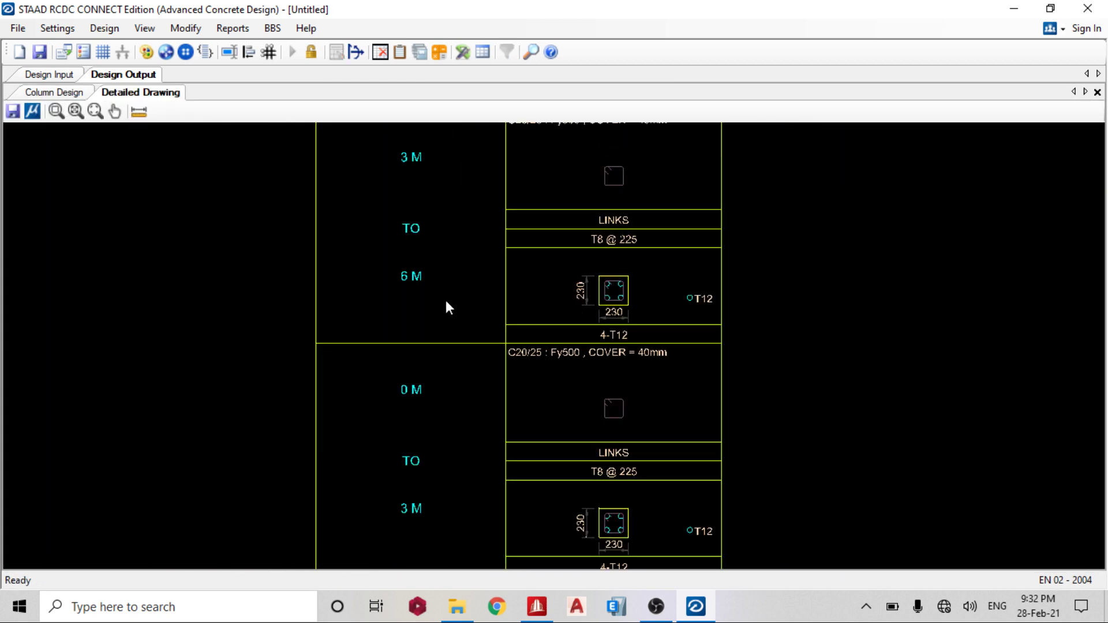
scroll(485, 346, down, 3)
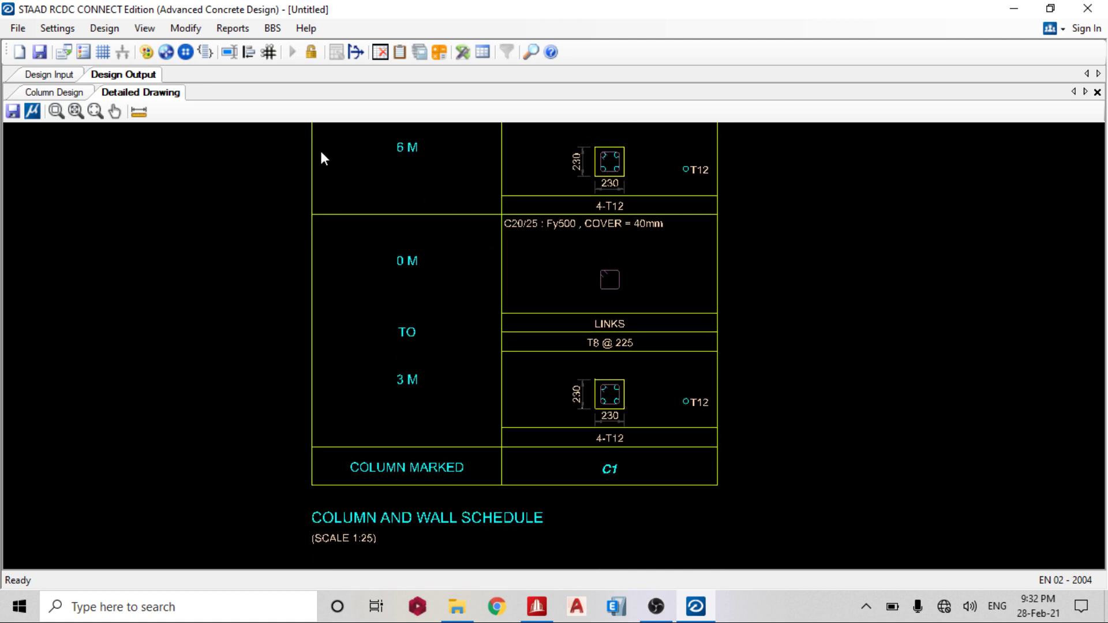
Generate the elevation drawing of column C1
click(235, 30)
click(257, 71)
click(457, 129)
click(577, 486)
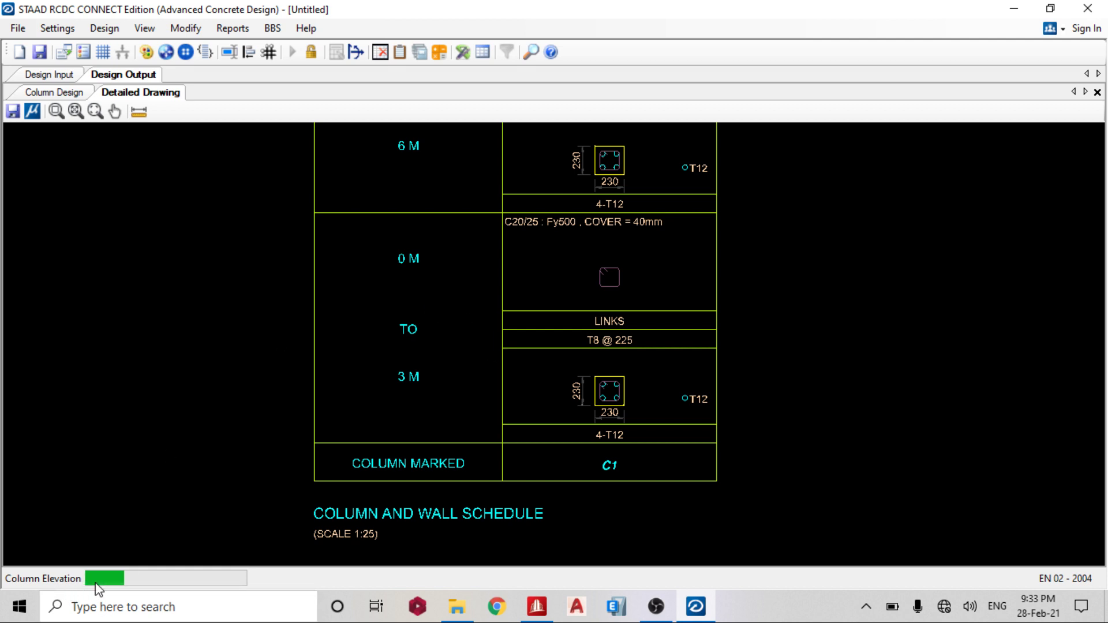
Examine column C1's elevation from the base to the 6 m level, including its reinforcement, link spacing and section 1-1
scroll(156, 466, up, 1)
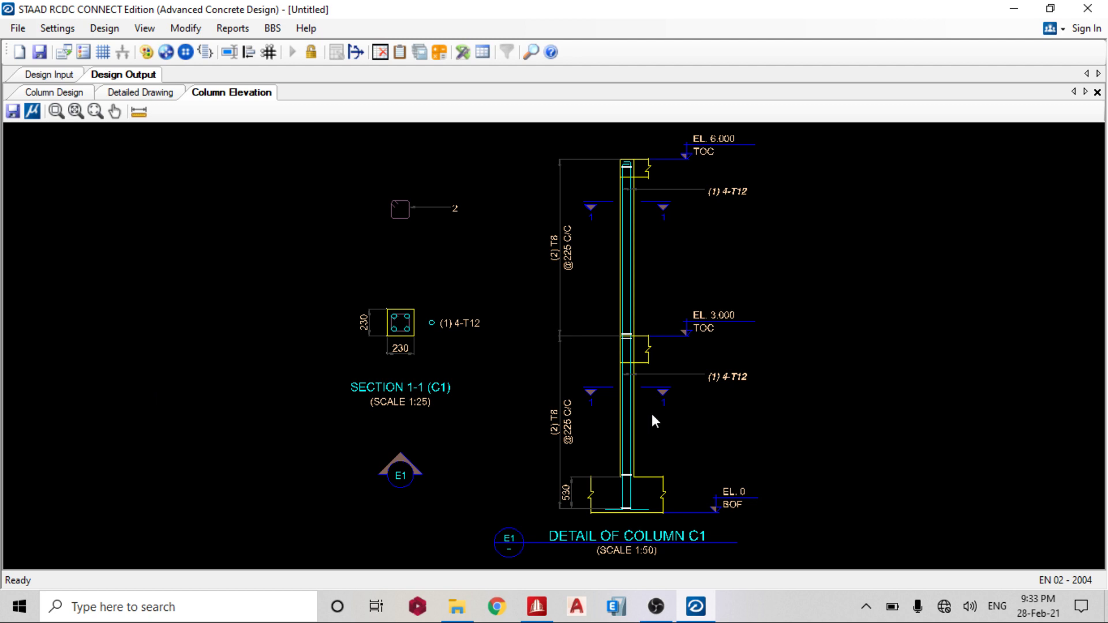
scroll(654, 420, up, 5)
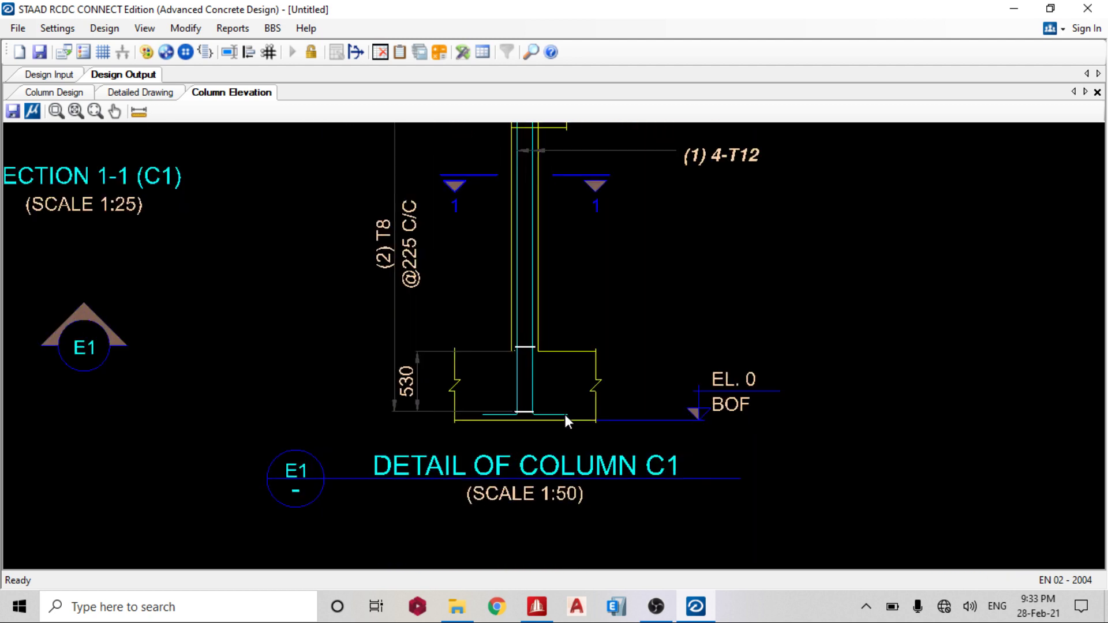
scroll(565, 414, down, 3)
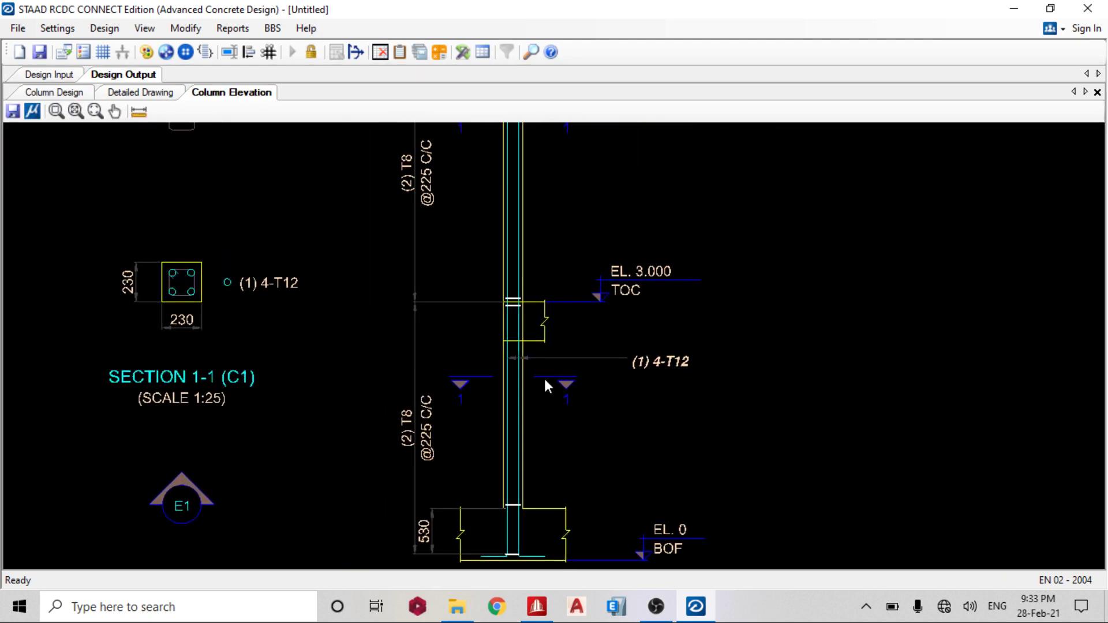
scroll(545, 346, up, 1)
scroll(544, 365, down, 1)
middle_drag(617, 240, 591, 450)
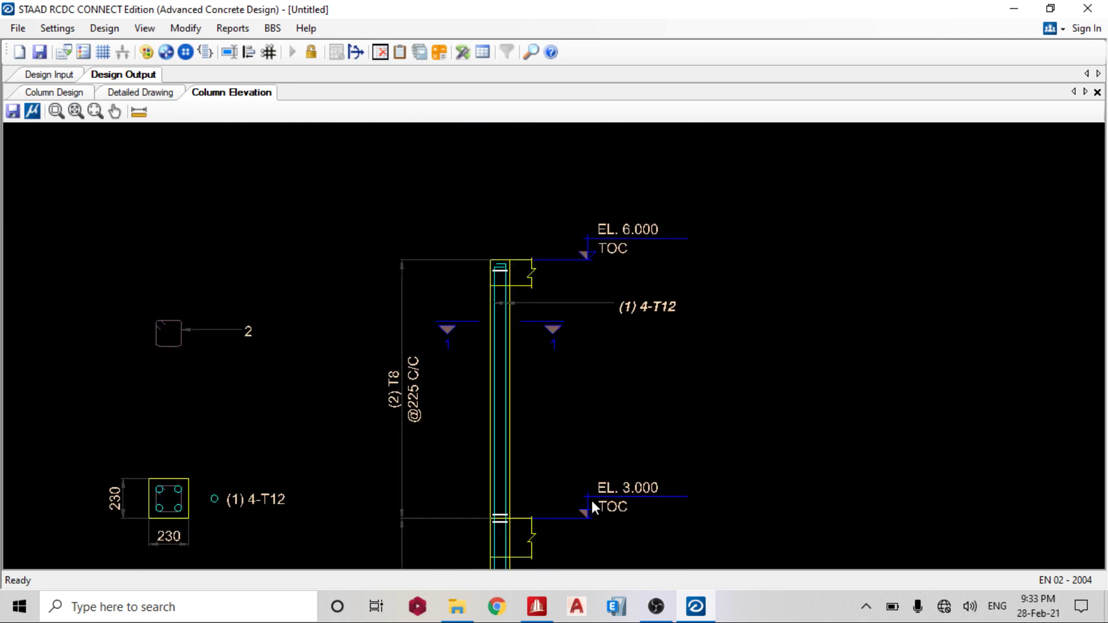
mouse_move(547, 313)
middle_down()
mouse_move(604, 209)
mouse_move(606, 237)
middle_up()
scroll(651, 237, up, 1)
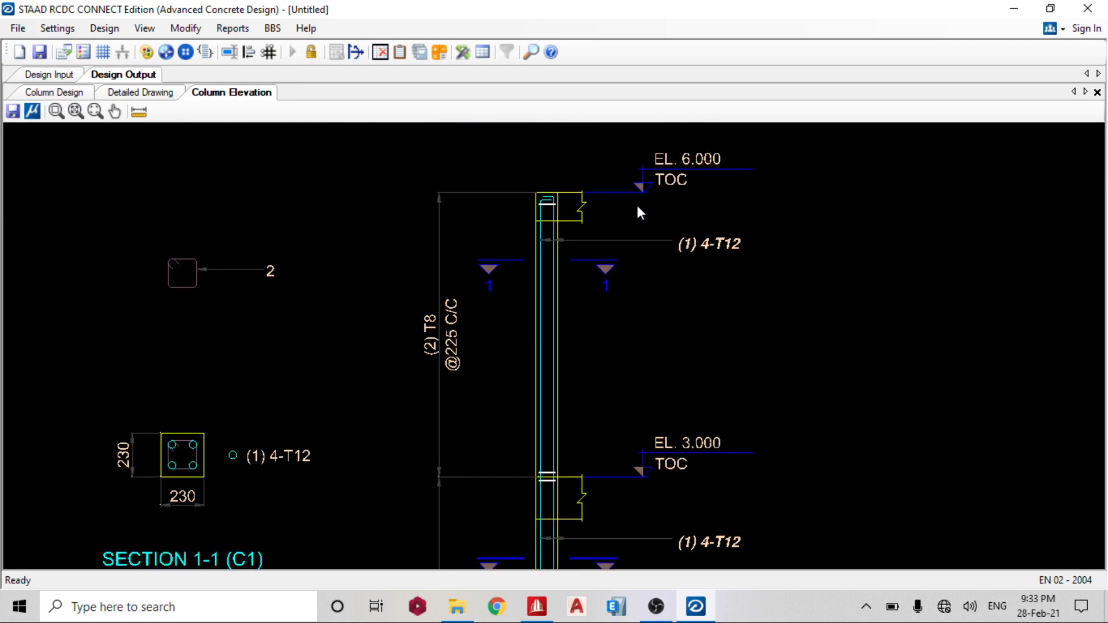
scroll(603, 275, down, 2)
scroll(442, 236, down, 2)
middle_drag(462, 219, 500, 322)
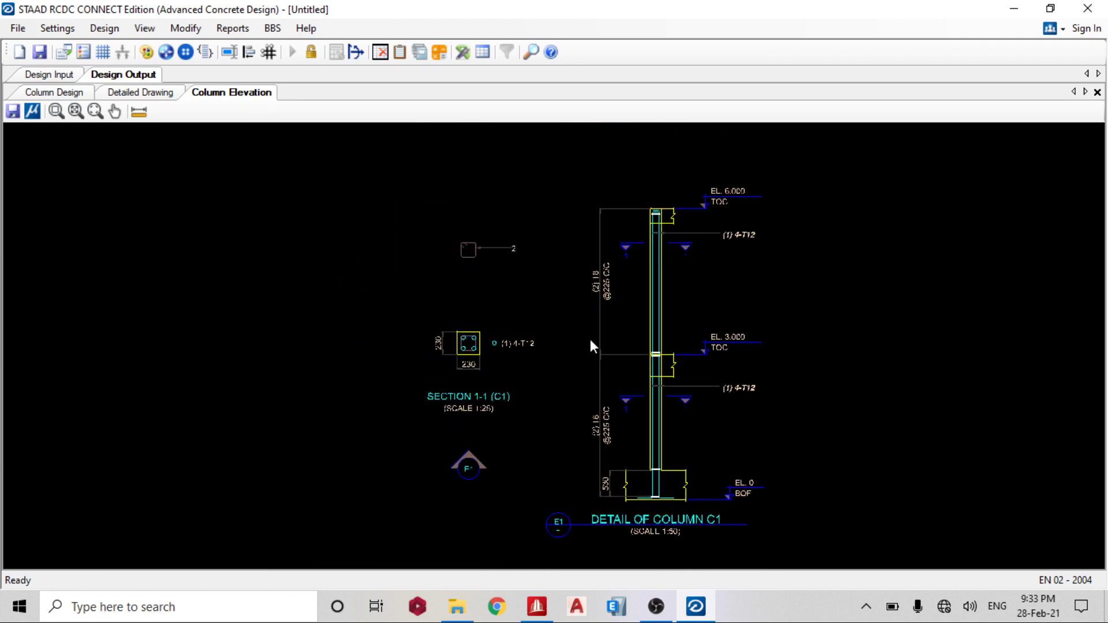
Generate the design calculation report for column C1 at both levels, 0 m to 3 m and 3 m to 6 m
click(232, 27)
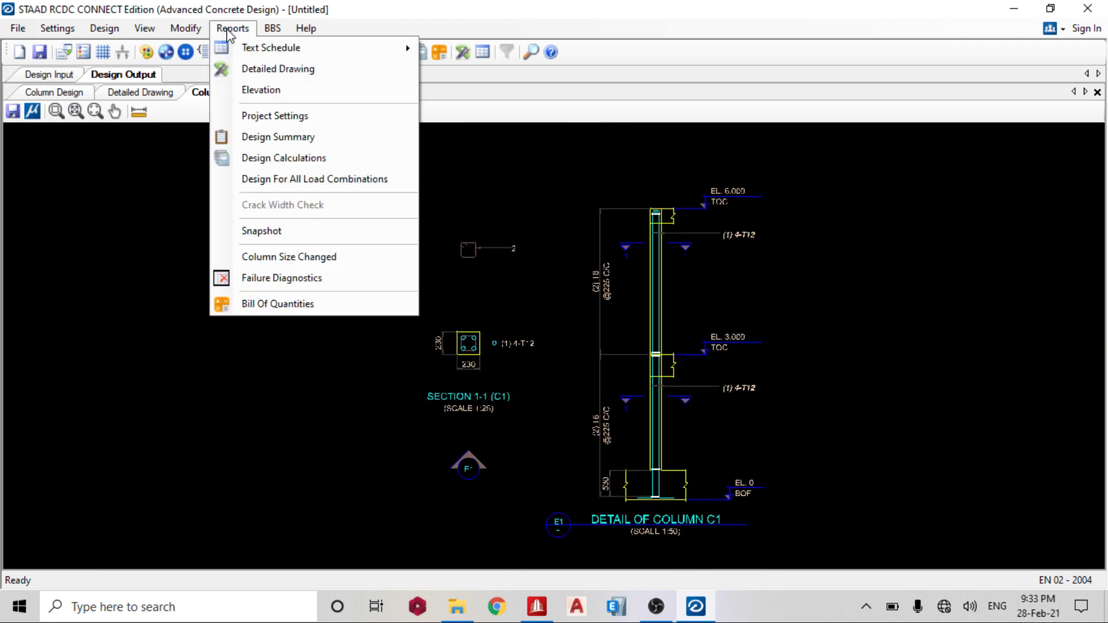
click(305, 159)
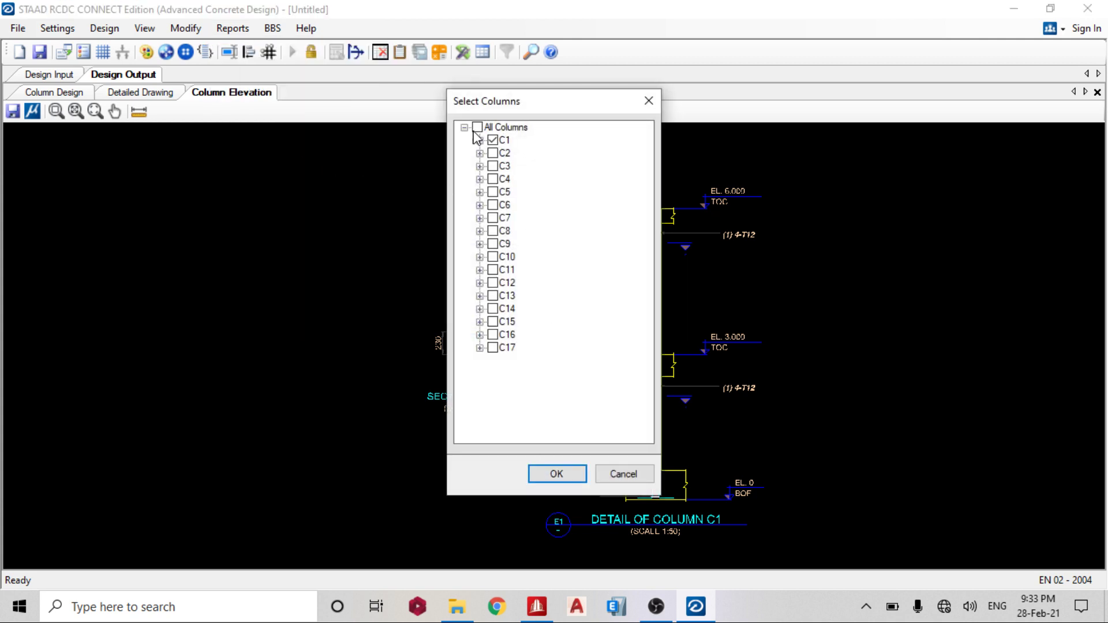
click(480, 140)
click(493, 140)
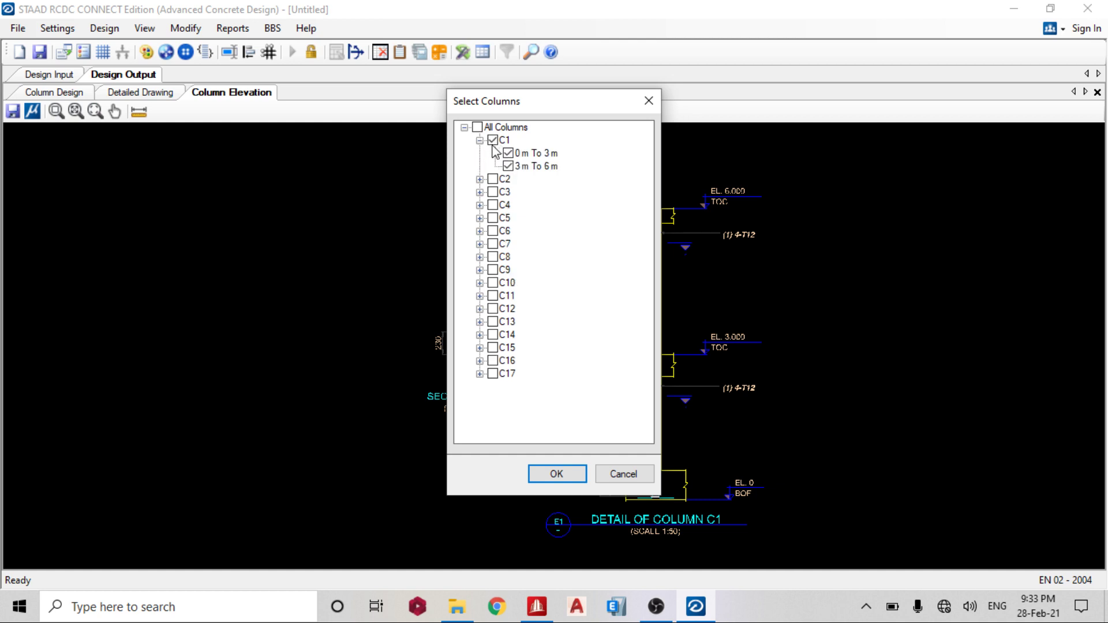
click(566, 470)
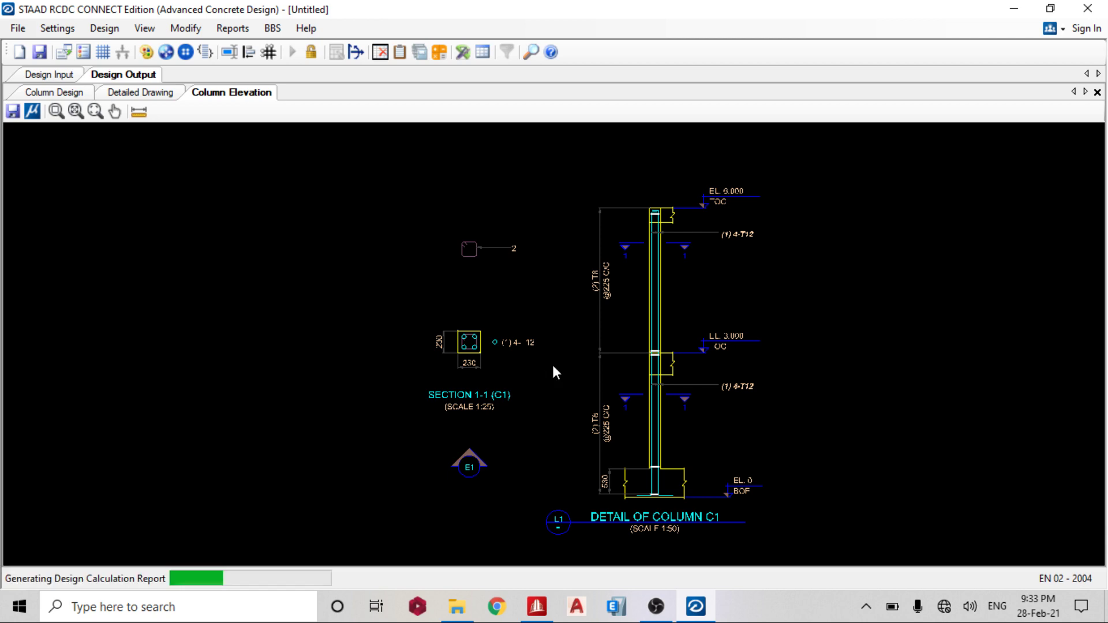
Review column C1's design calculations, covering general data, load data, slenderness check, design moments, moment capacity, shear check and links
scroll(450, 248, down, 15)
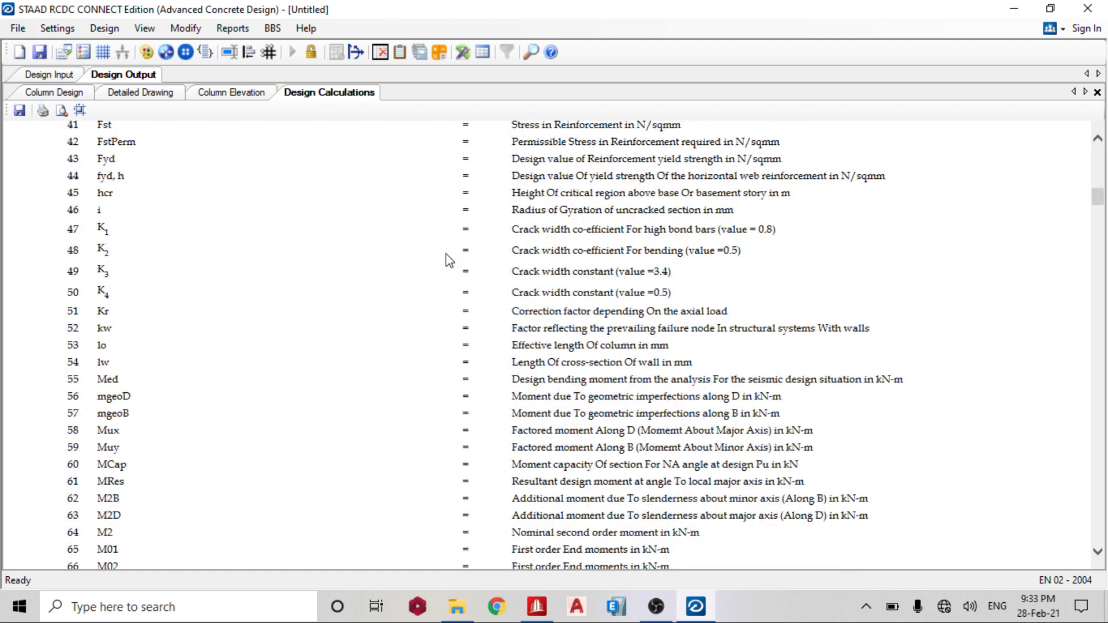
scroll(448, 261, down, 5)
scroll(448, 262, down, 15)
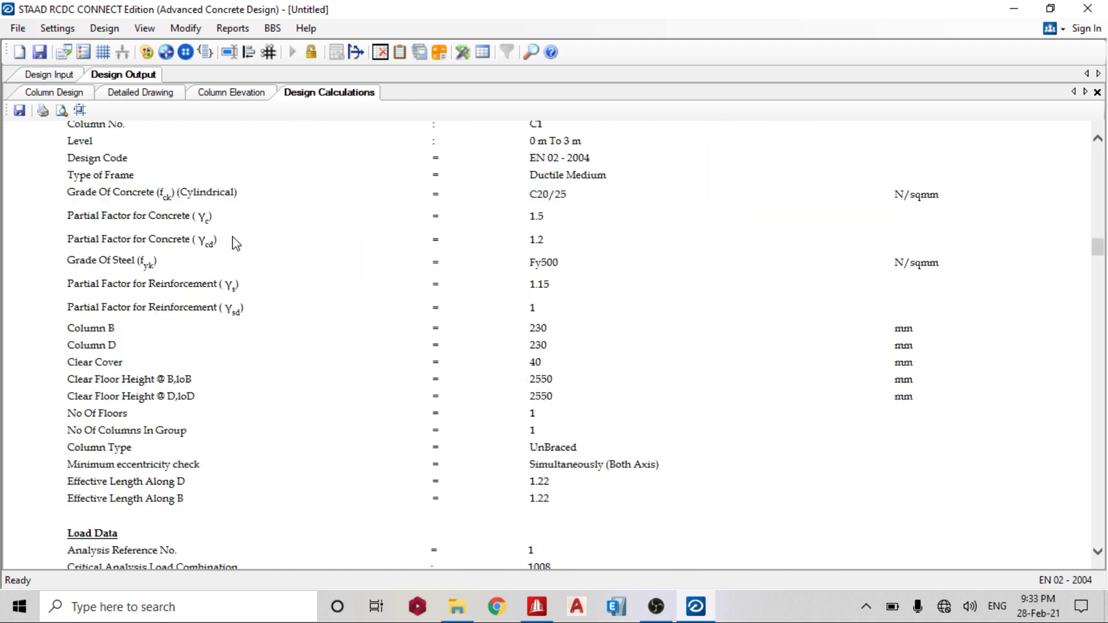
scroll(233, 241, up, 4)
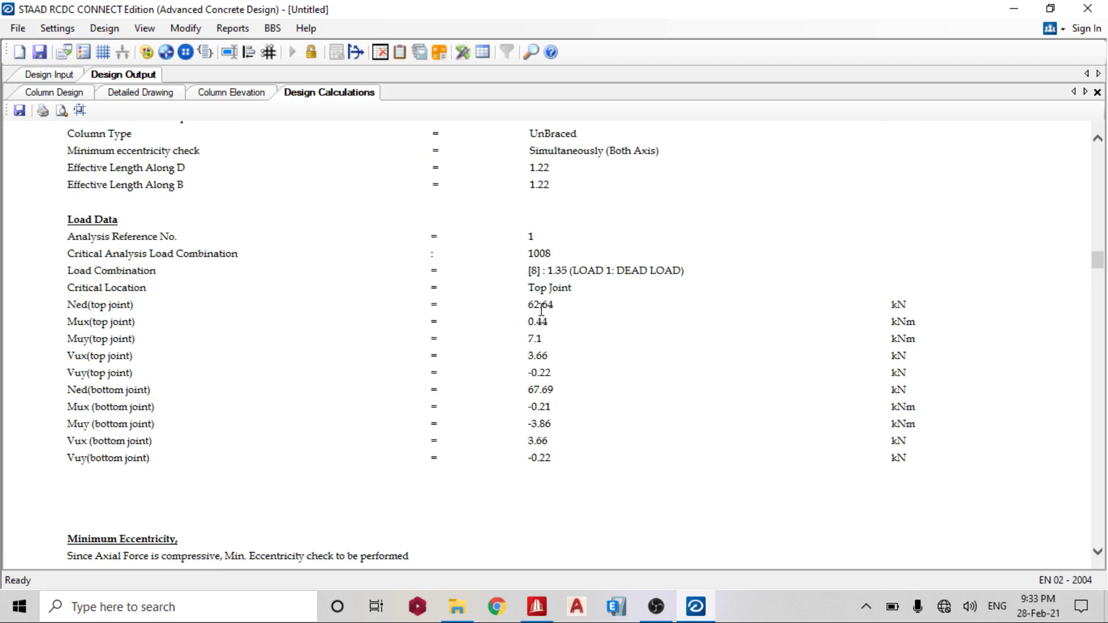
scroll(529, 322, down, 15)
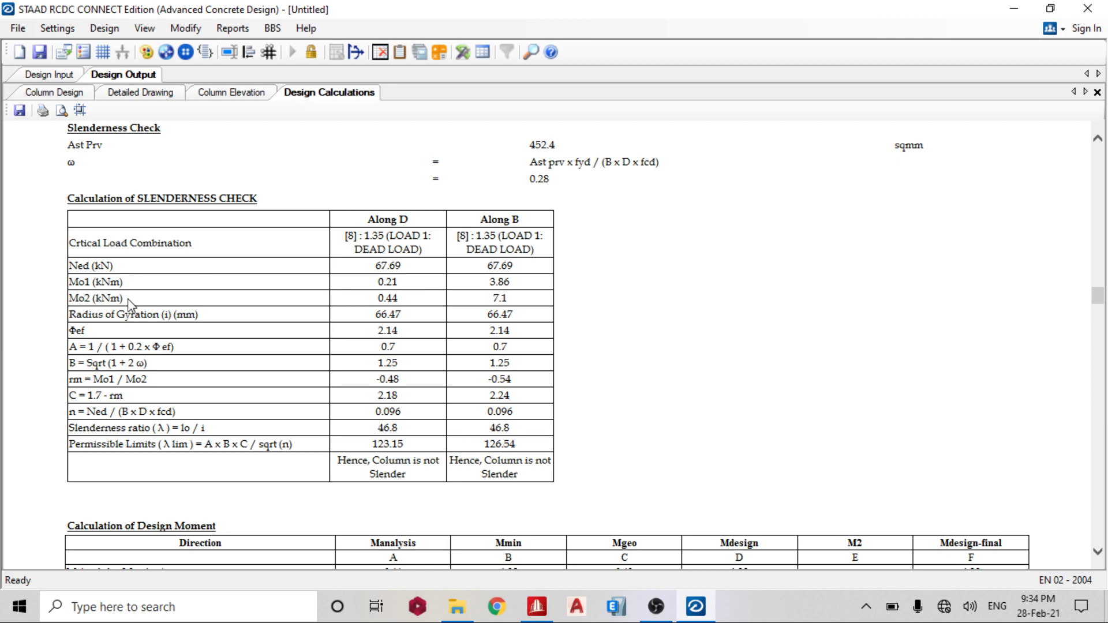
scroll(213, 339, down, 3)
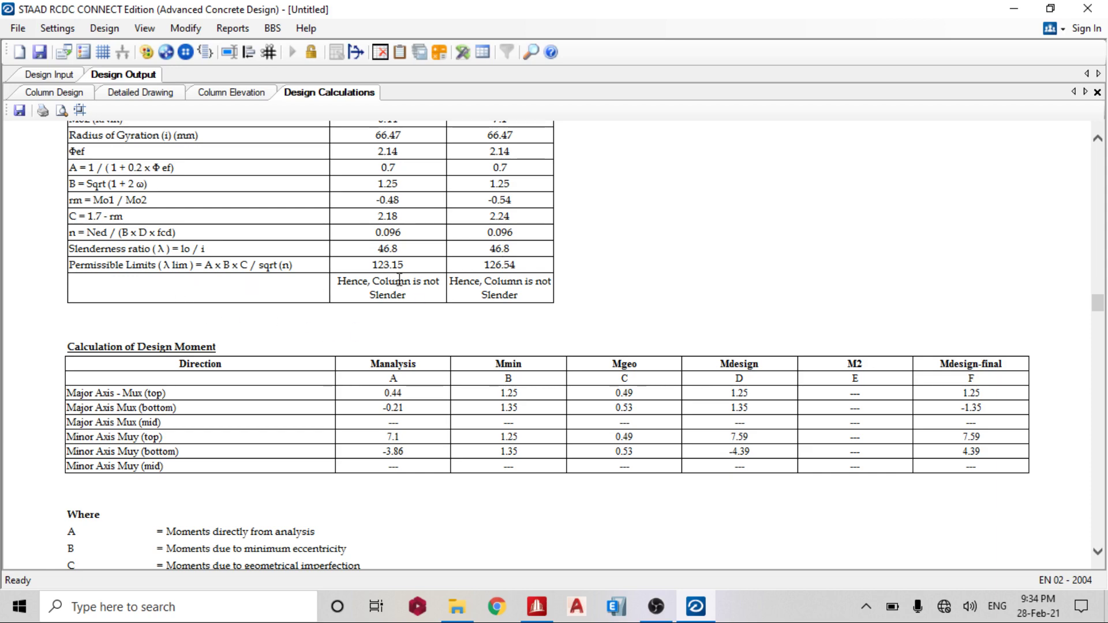
scroll(349, 280, down, 7)
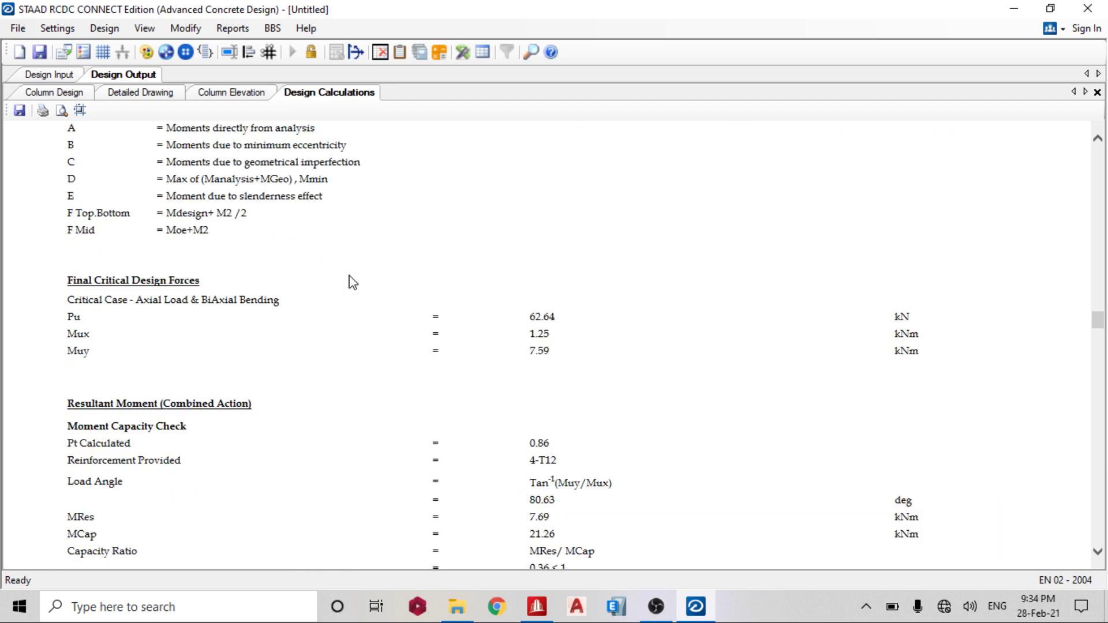
scroll(349, 280, down, 16)
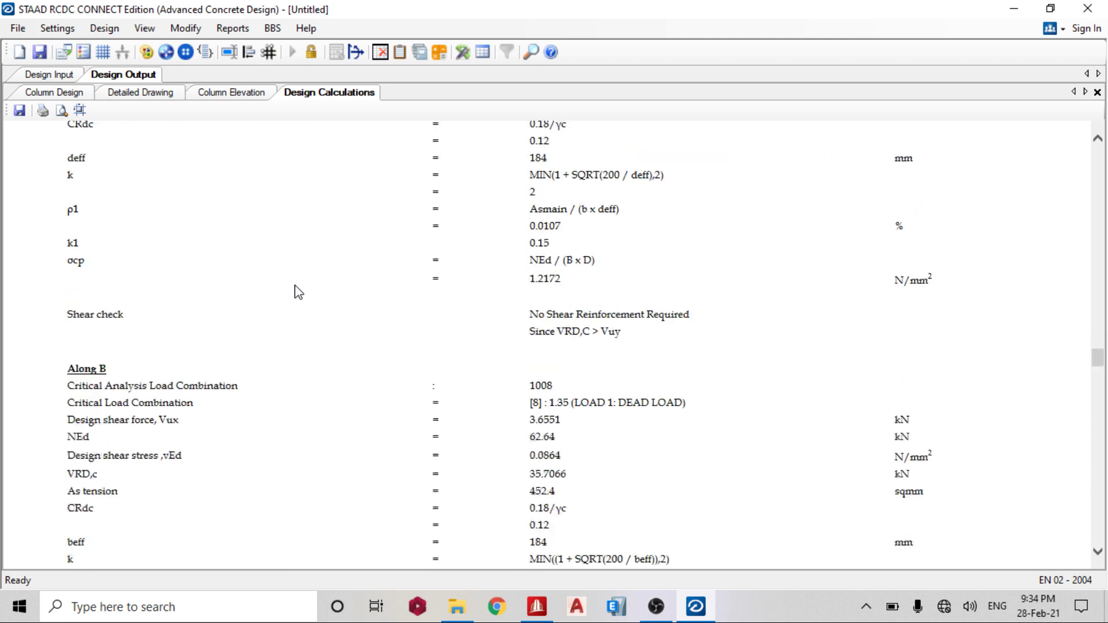
scroll(298, 292, down, 5)
scroll(297, 291, down, 5)
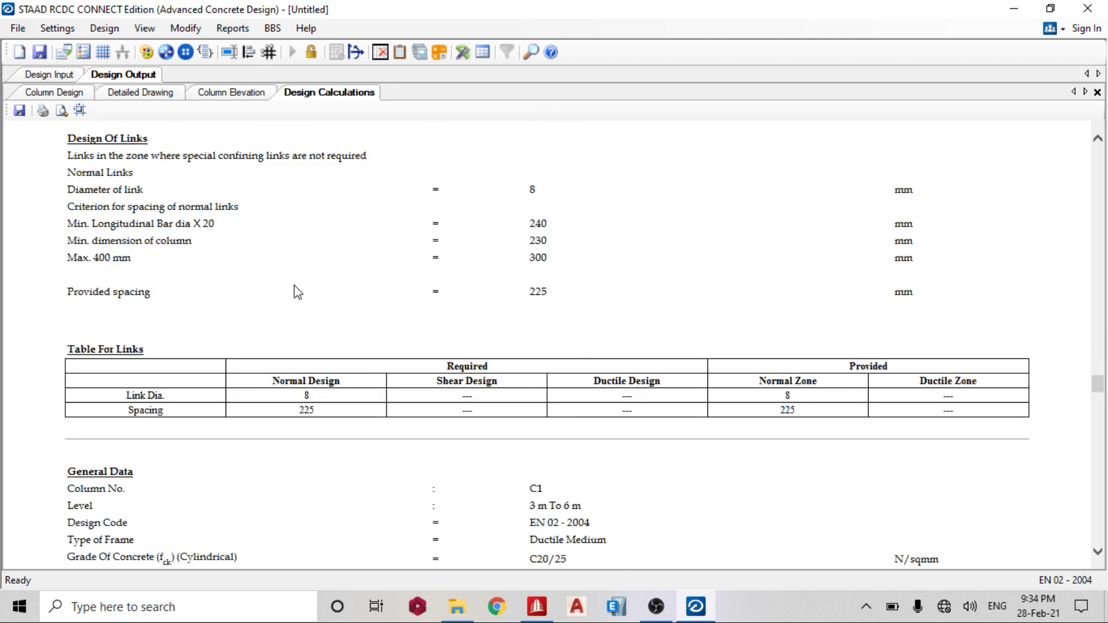
scroll(295, 292, up, 4)
scroll(254, 295, down, 4)
scroll(254, 298, down, 4)
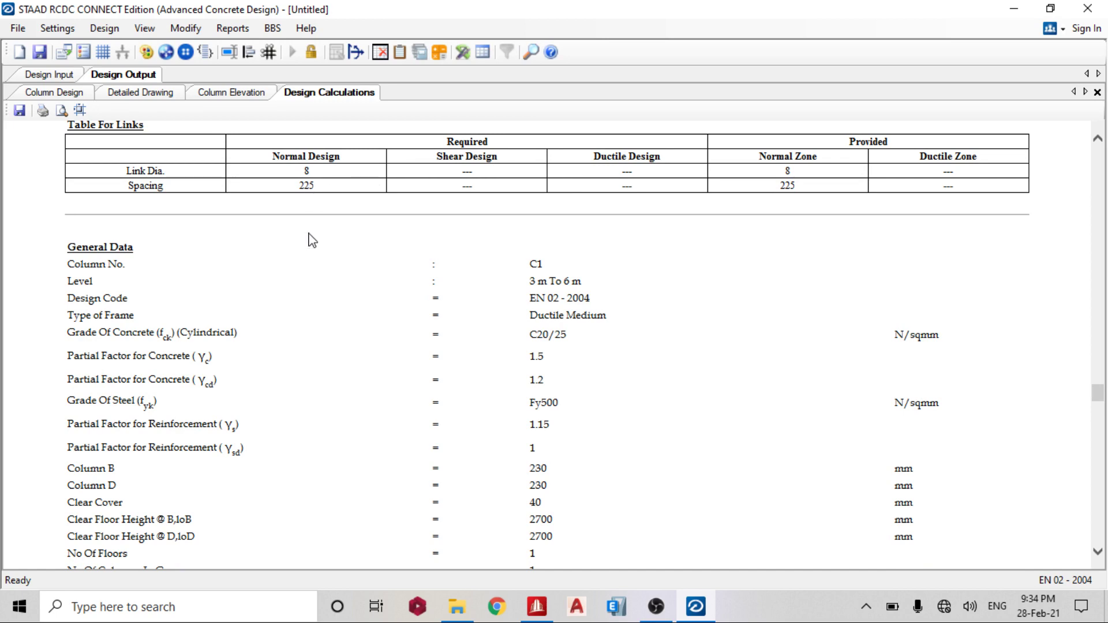
scroll(310, 240, down, 8)
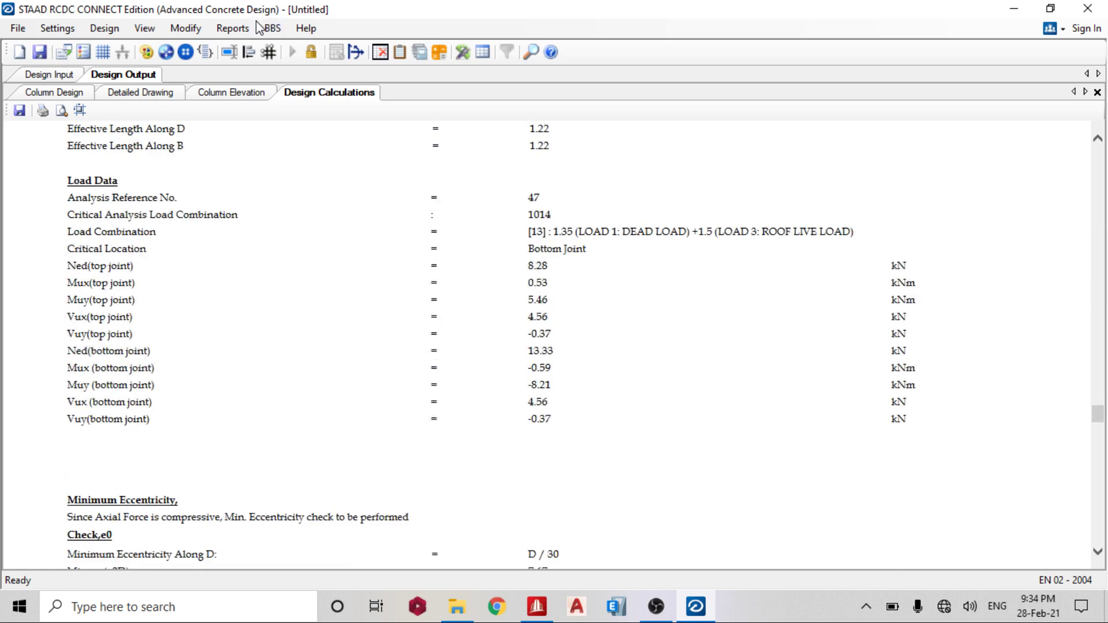
Generate the bar bending schedule for all columns with the rebar length round-off set to 2 mm
click(236, 30)
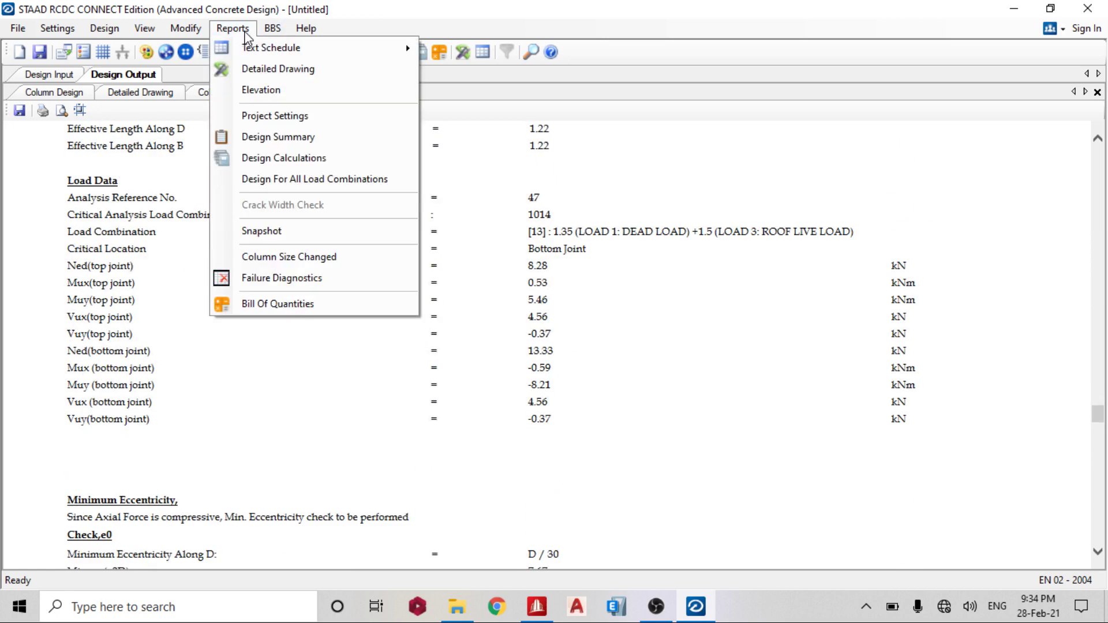
mouse_move(272, 38)
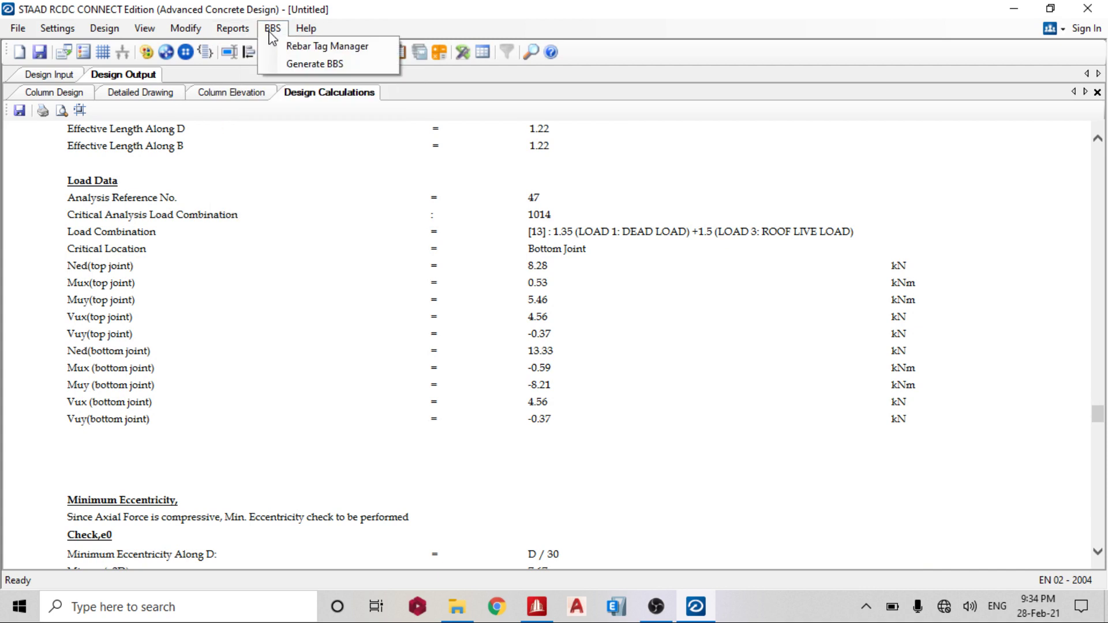
click(304, 64)
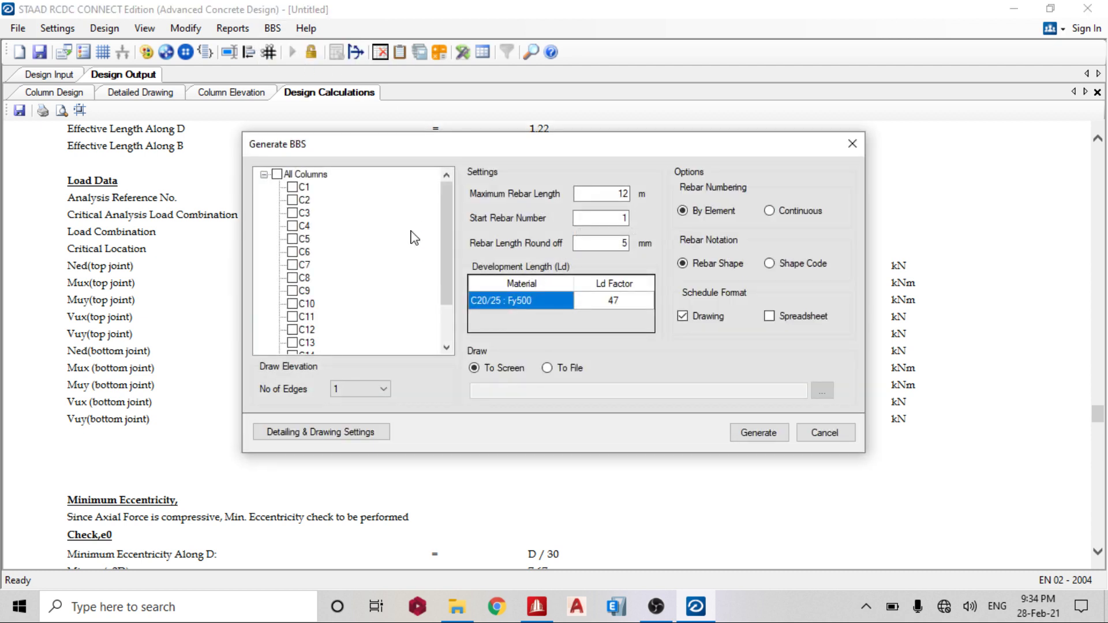
click(277, 174)
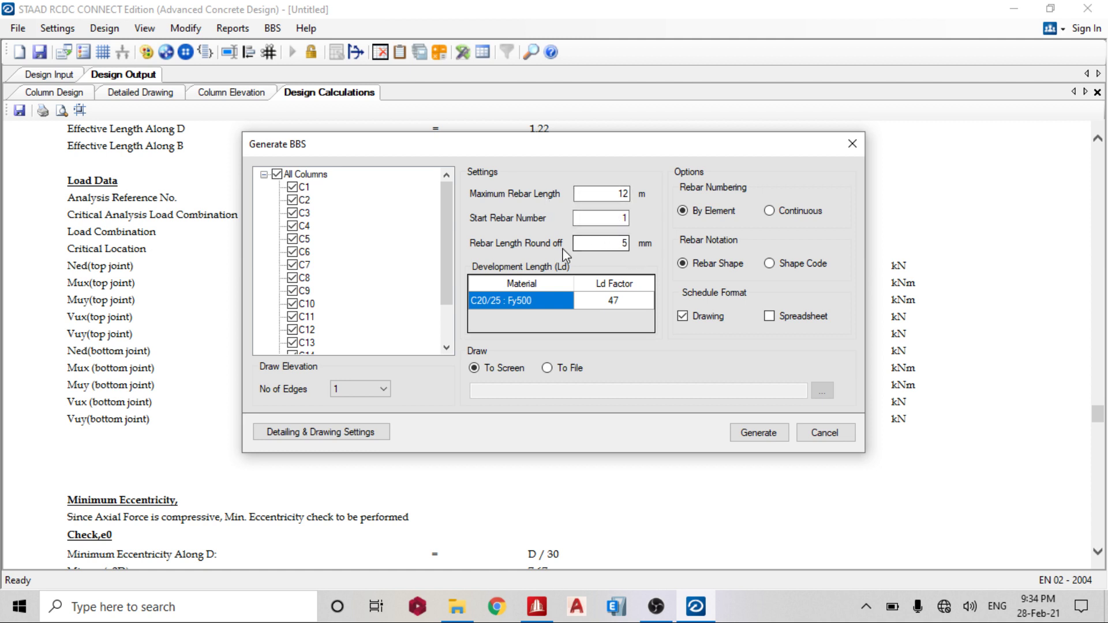
double_click(618, 243)
text(2)
click(768, 432)
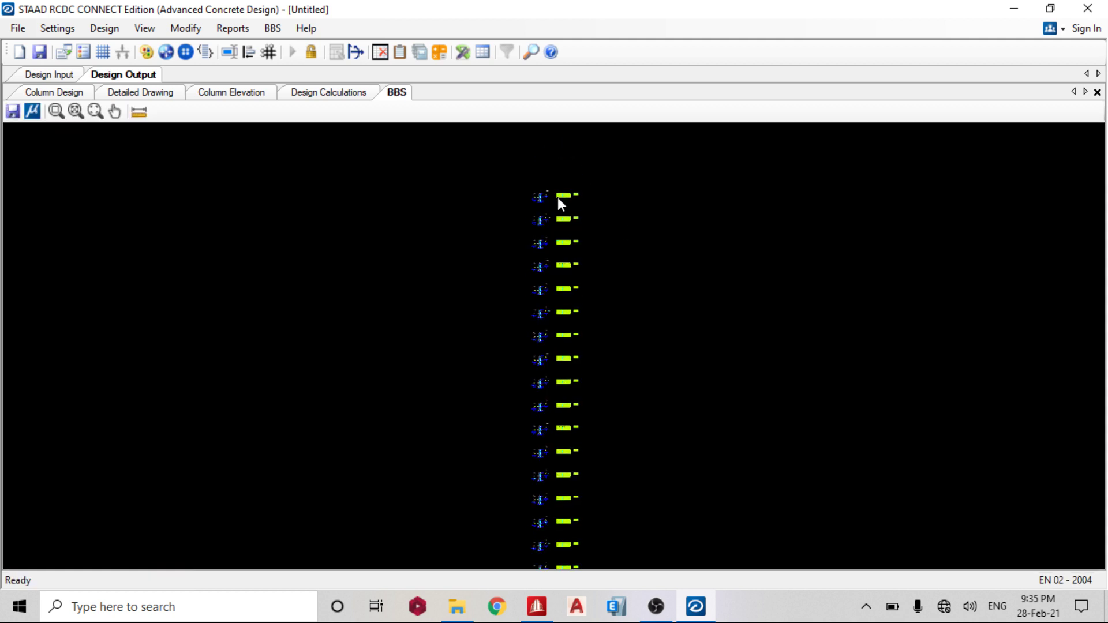
Examine the generated bar bending schedule sheet at its uppermost column, including the elevation, sections, bar table and summary table
scroll(557, 197, up, 3)
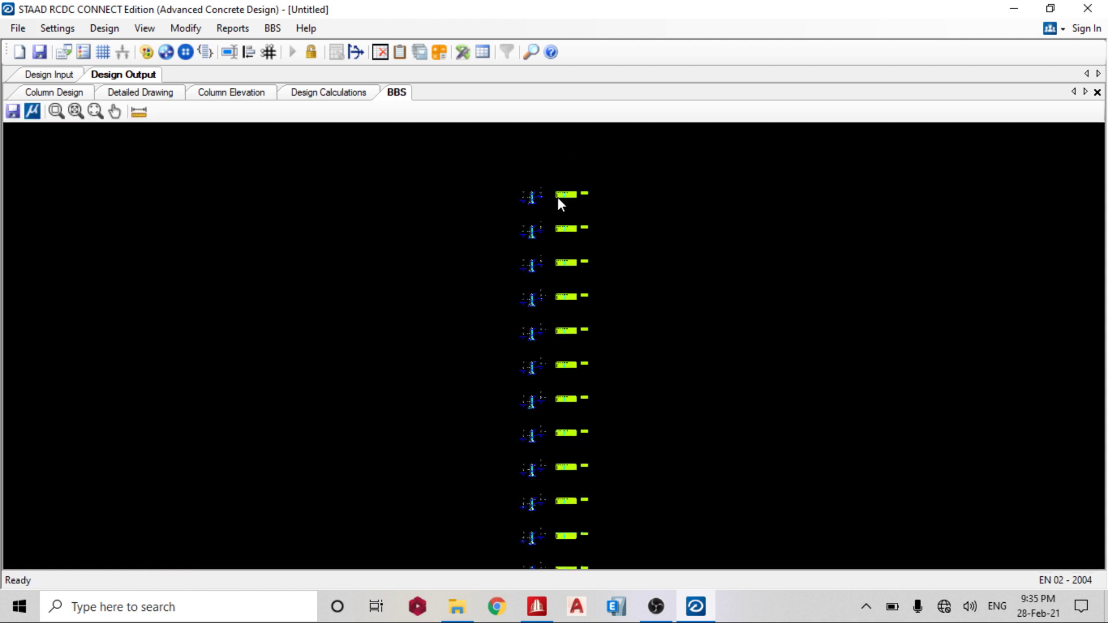
scroll(558, 197, up, 3)
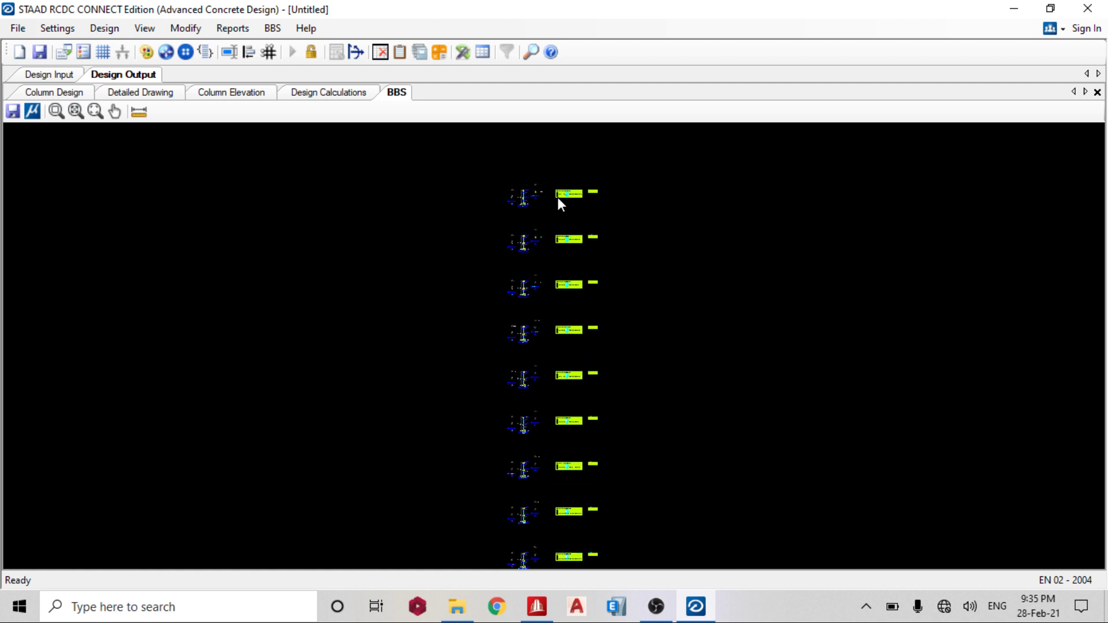
scroll(549, 192, up, 3)
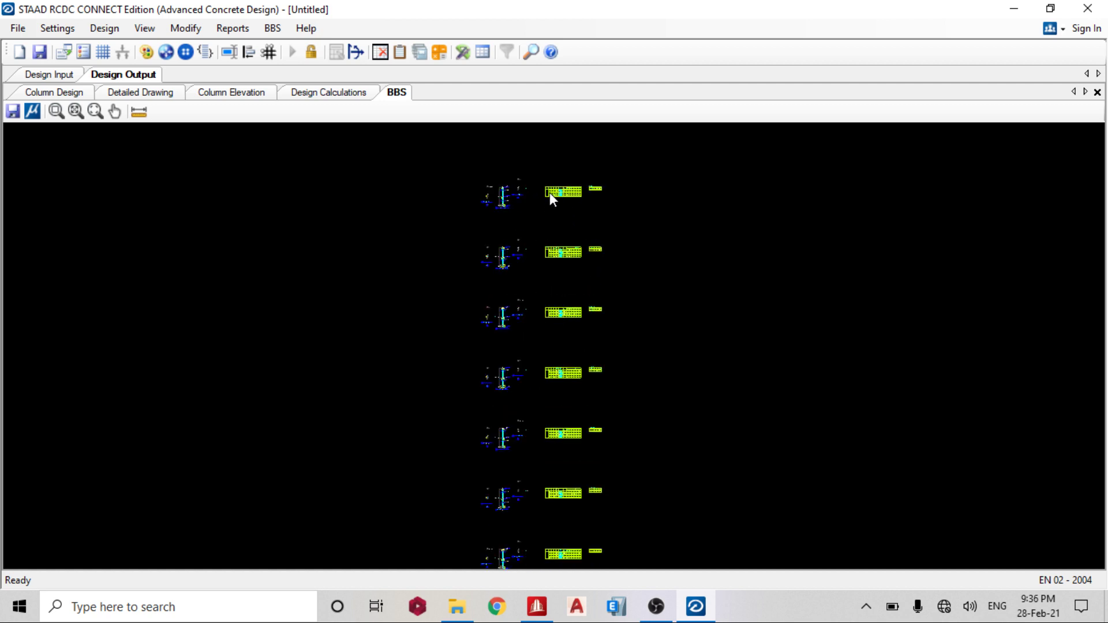
scroll(549, 196, up, 4)
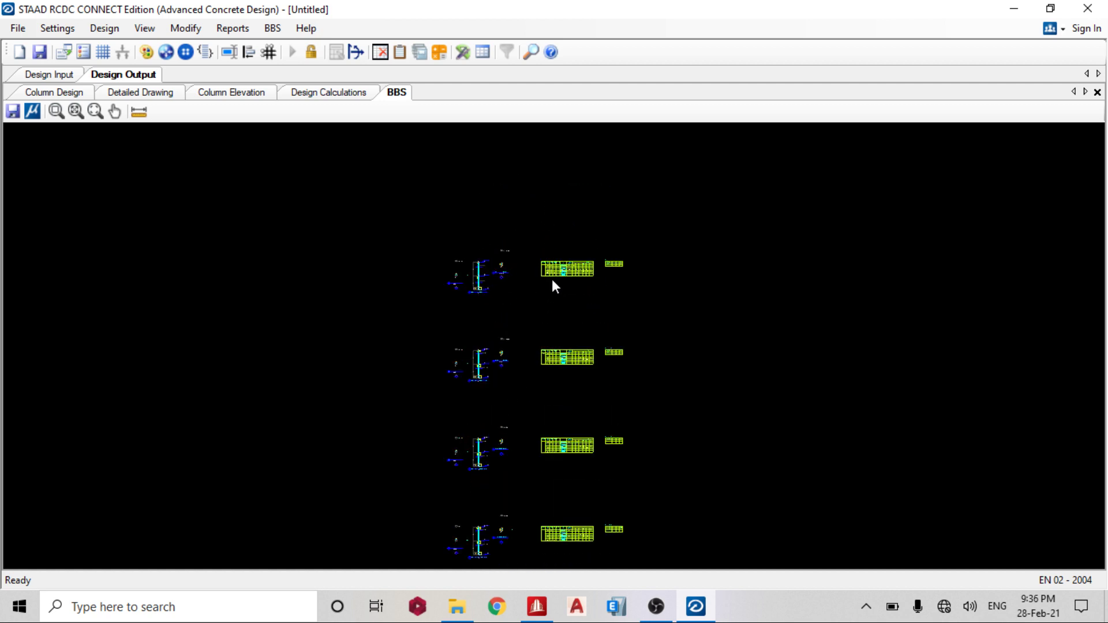
scroll(552, 279, up, 5)
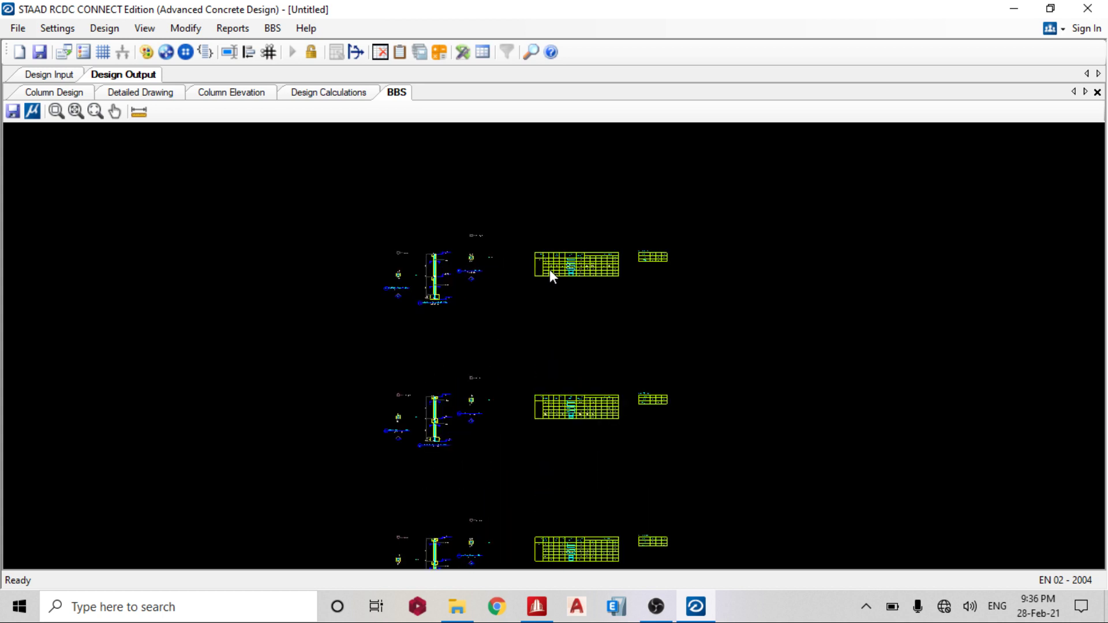
scroll(551, 275, up, 5)
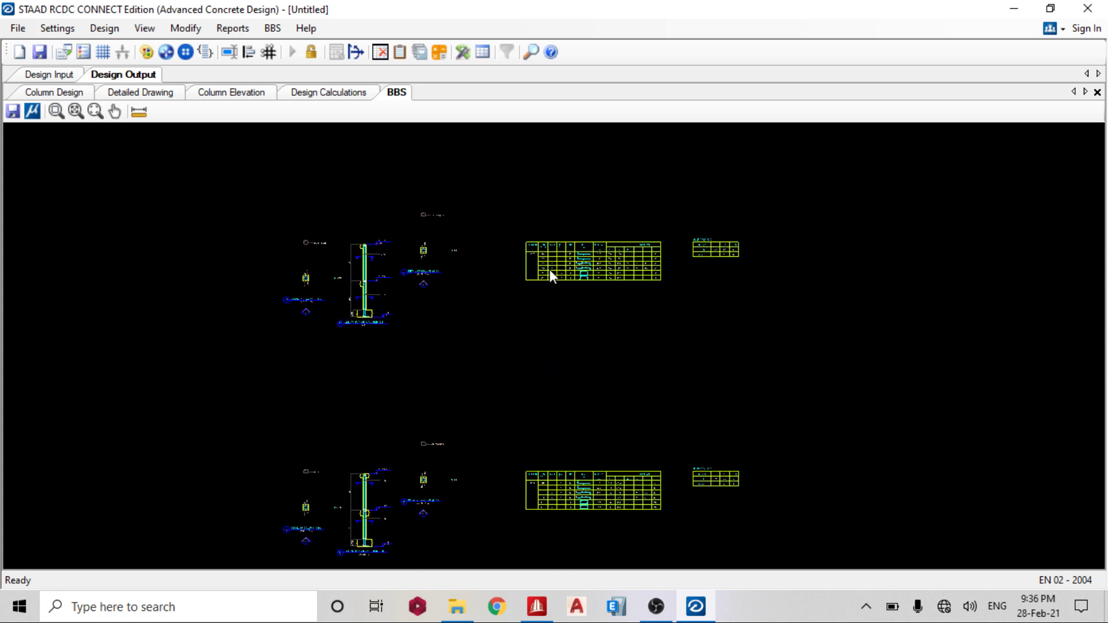
scroll(549, 271, up, 5)
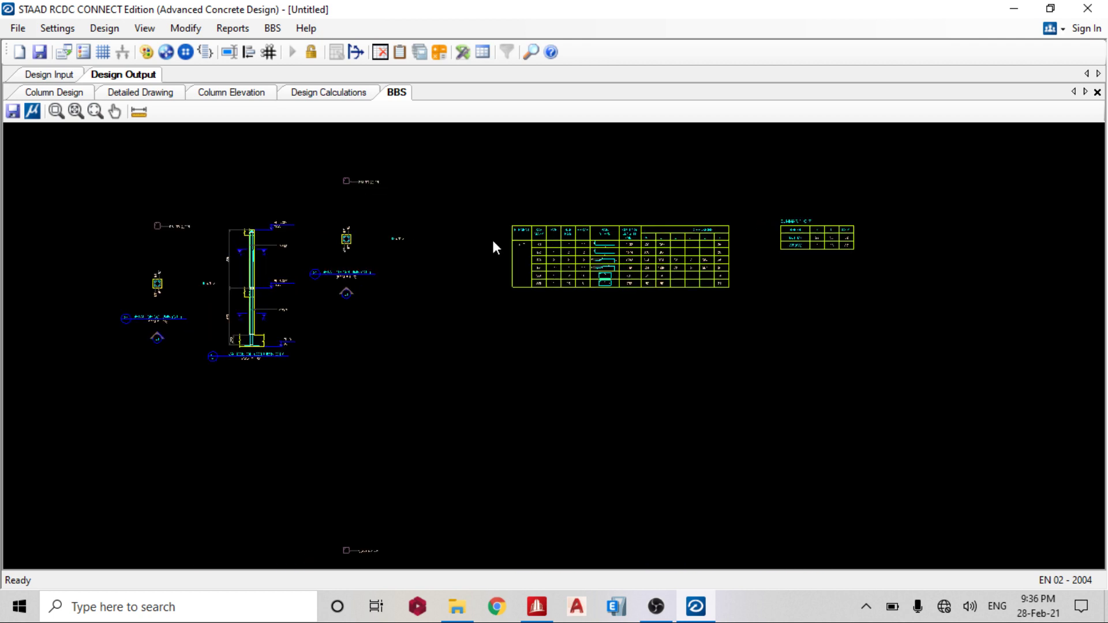
Examine column C16's bar bending schedule, covering bar marks, shapes, cutting lengths and dimensions, plus its rebar length and weight summary
click(69, 110)
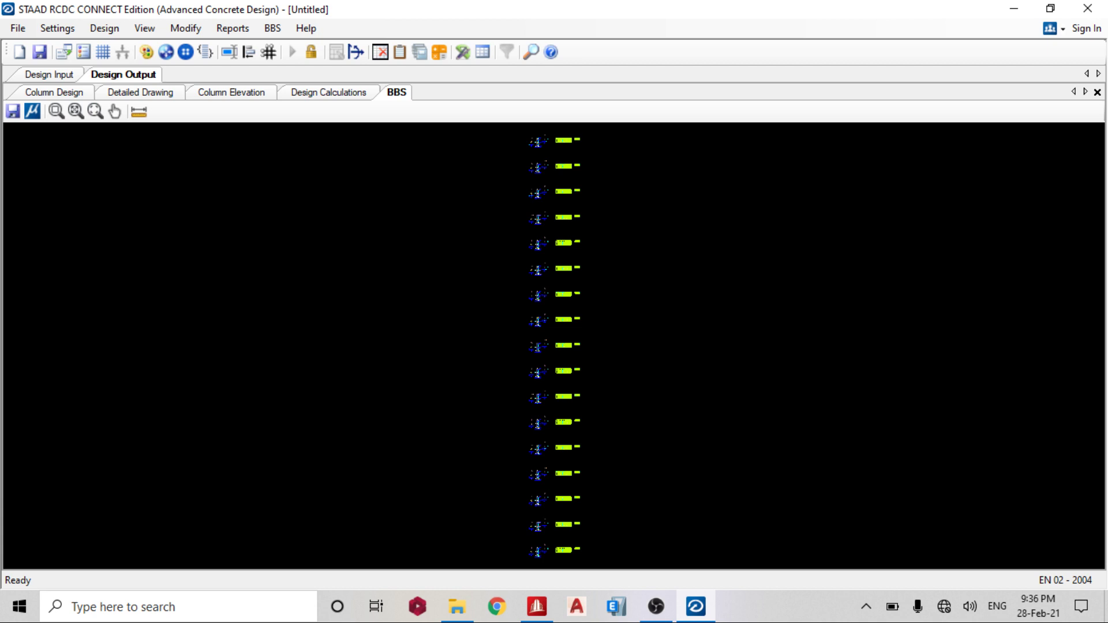
drag(553, 156, 584, 177)
scroll(296, 329, up, 4)
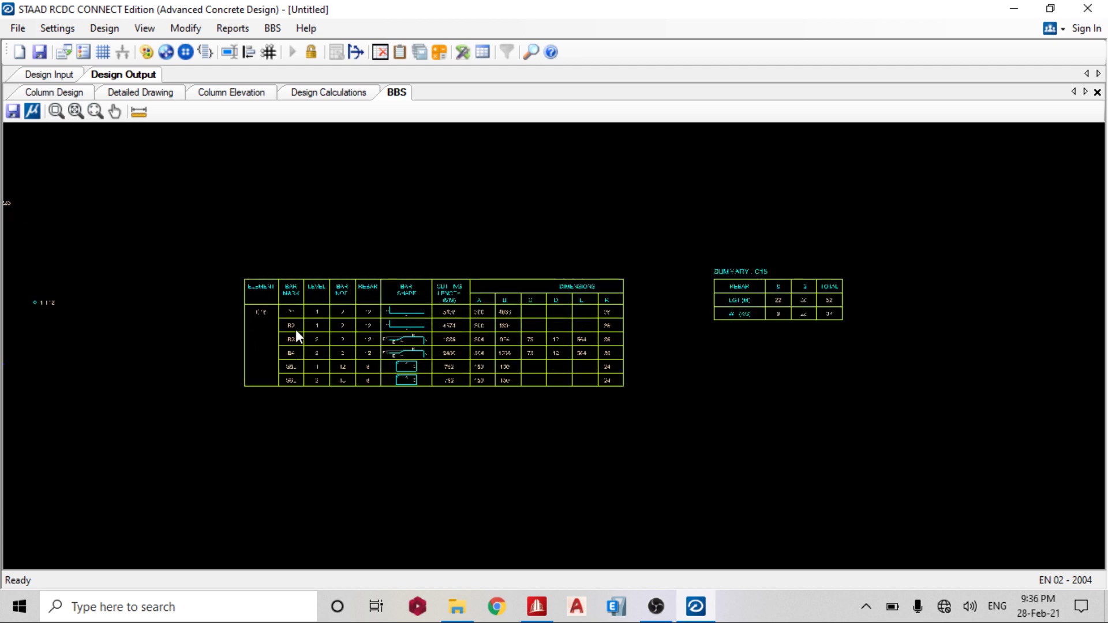
scroll(334, 301, up, 2)
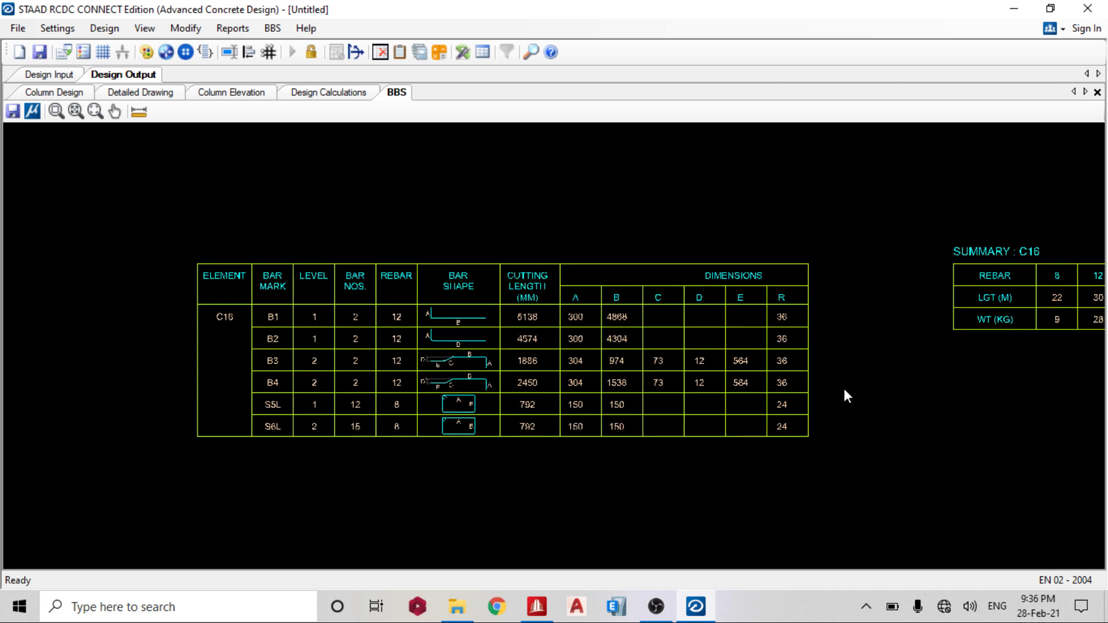
middle_drag(866, 375, 573, 359)
scroll(765, 326, up, 1)
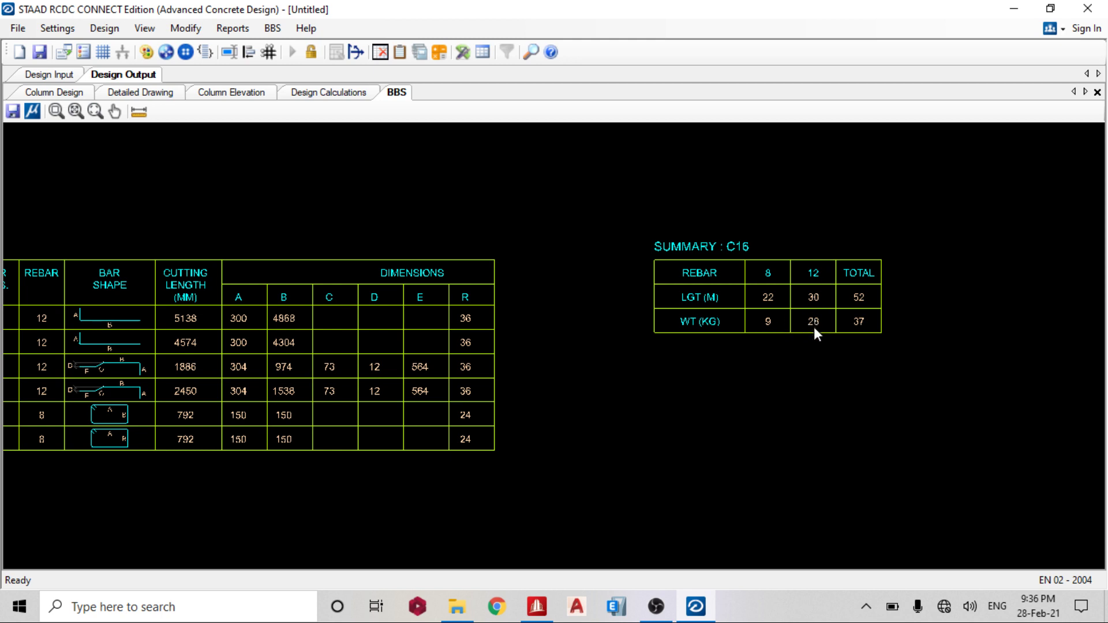
scroll(787, 324, down, 3)
scroll(585, 282, down, 1)
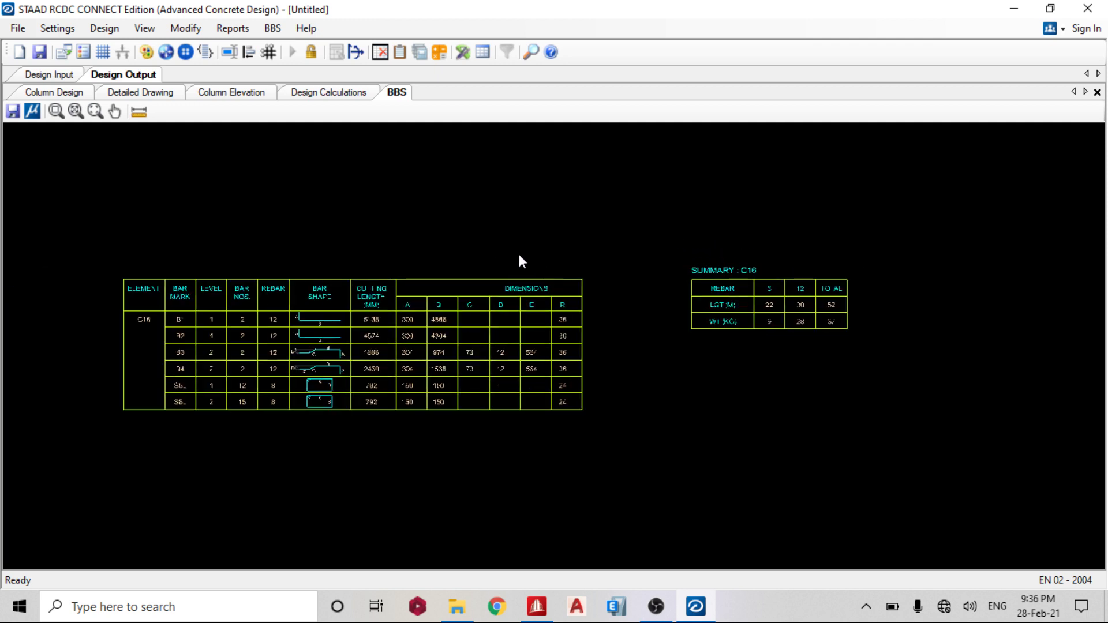